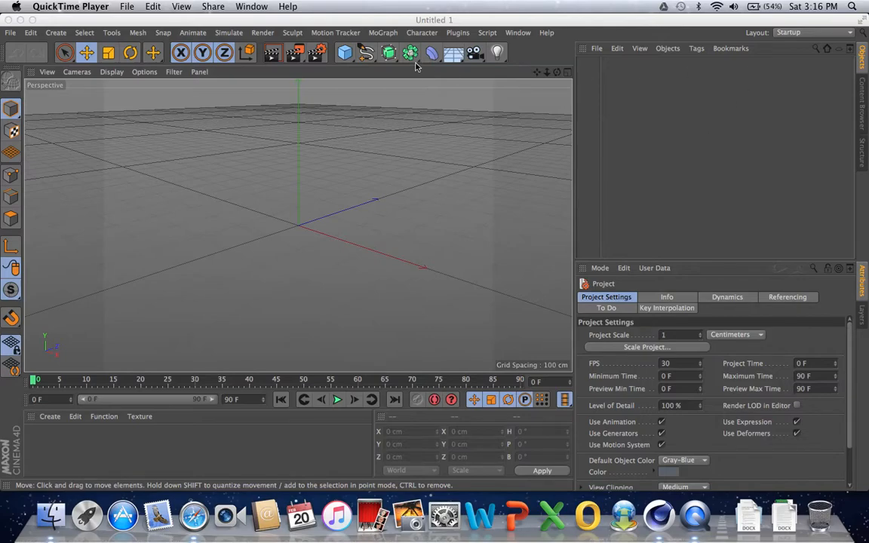
- Add a cube primitive to the scene and raise it about 112 cm along the Y axis
left_click(347, 56)
left_click_drag(347, 57, 428, 68)
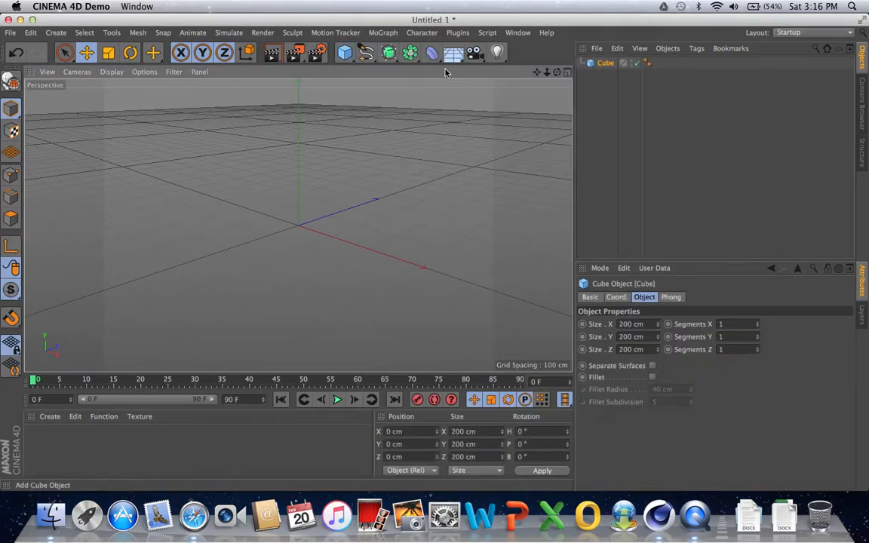
left_click_drag(299, 149, 303, 94)
left_click_drag(557, 72, 297, 225)
left_click_drag(537, 72, 299, 226)
left_click_drag(557, 72, 297, 224)
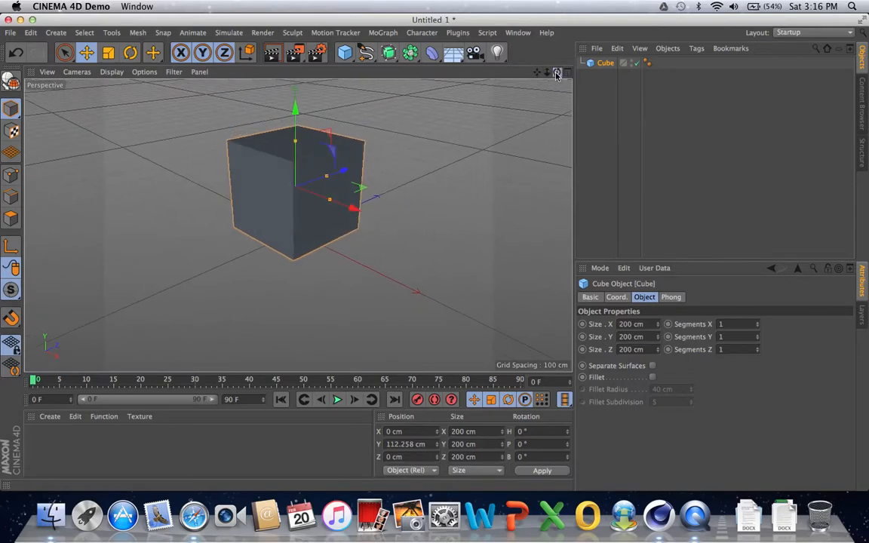
- Convert the cube into an editable polygon object and ready Live Selection for picking its polygons
left_click(10, 81)
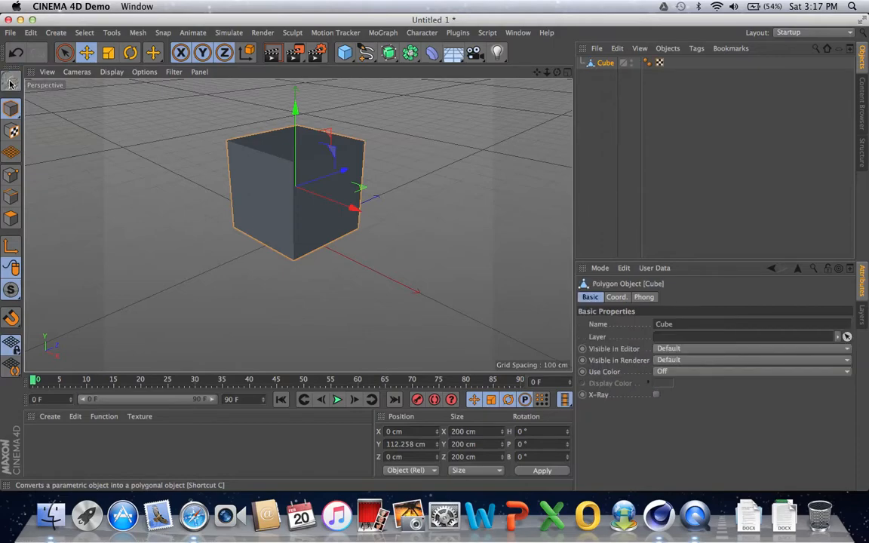
left_click(11, 220)
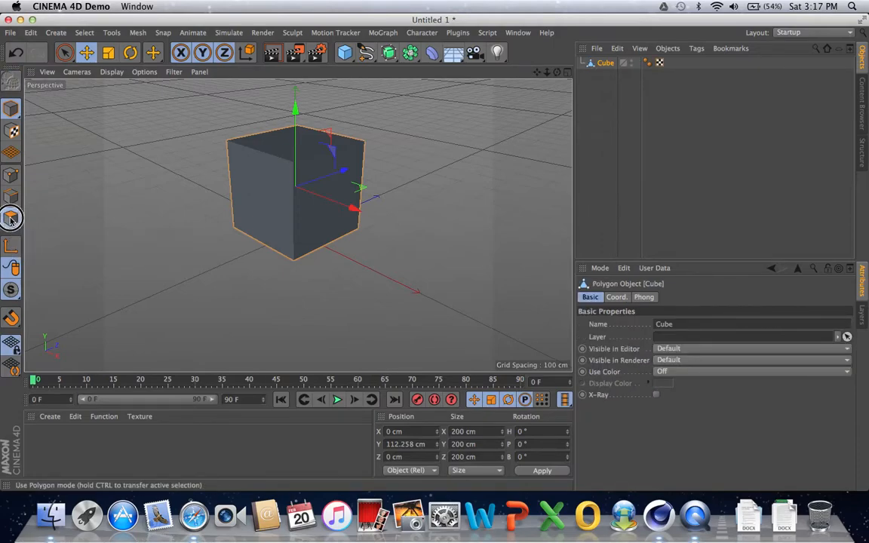
left_click(64, 52)
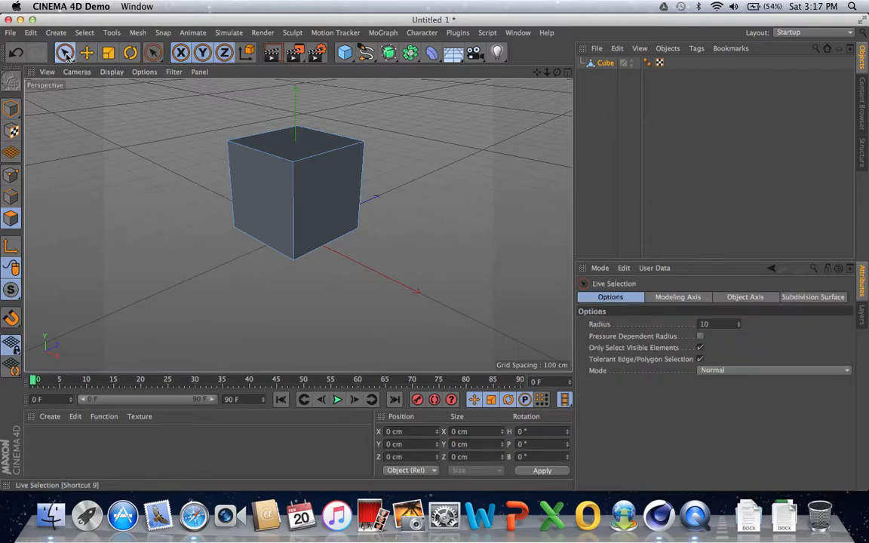
- Select all of the cube's polygons
left_click(329, 183)
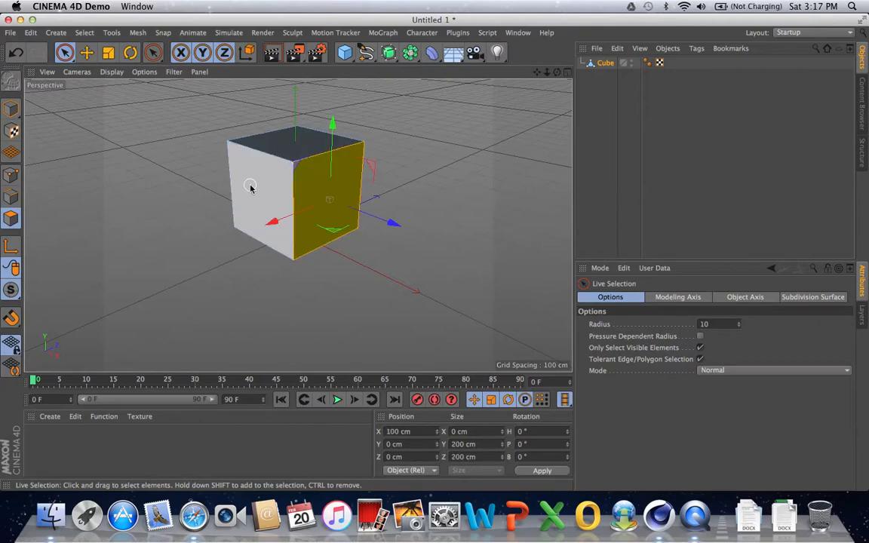
left_click(252, 227, "shift")
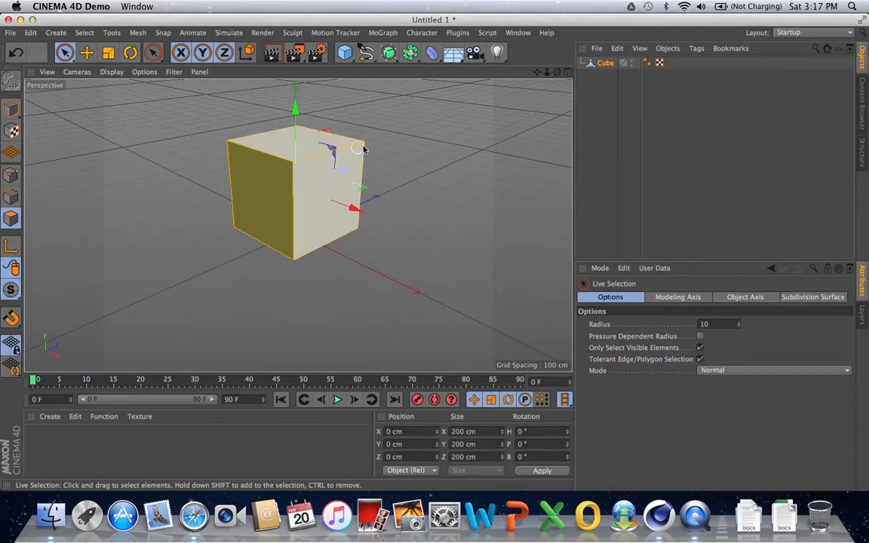
left_click(626, 132)
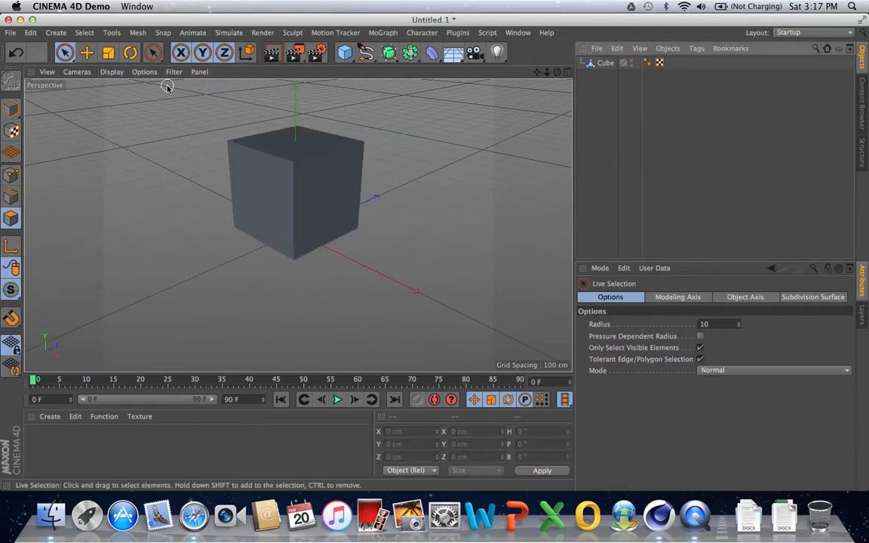
left_click(605, 63)
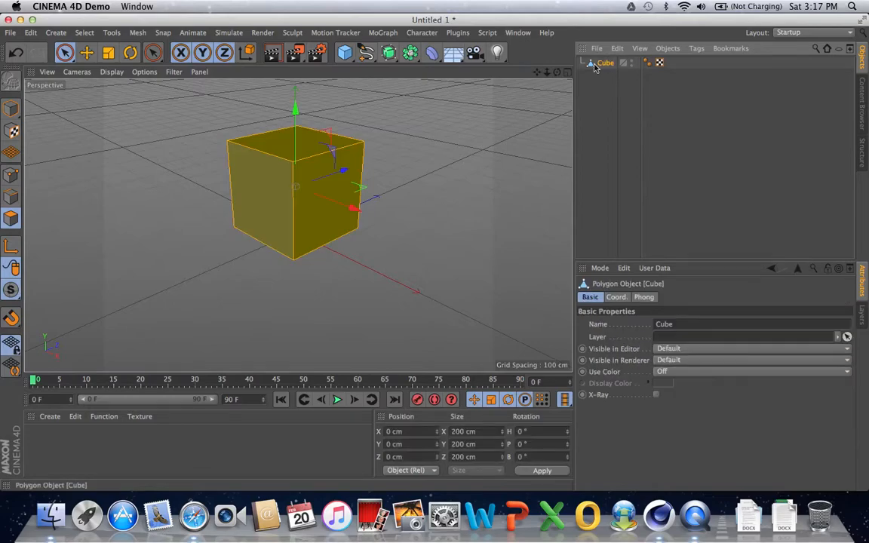
left_click(398, 198)
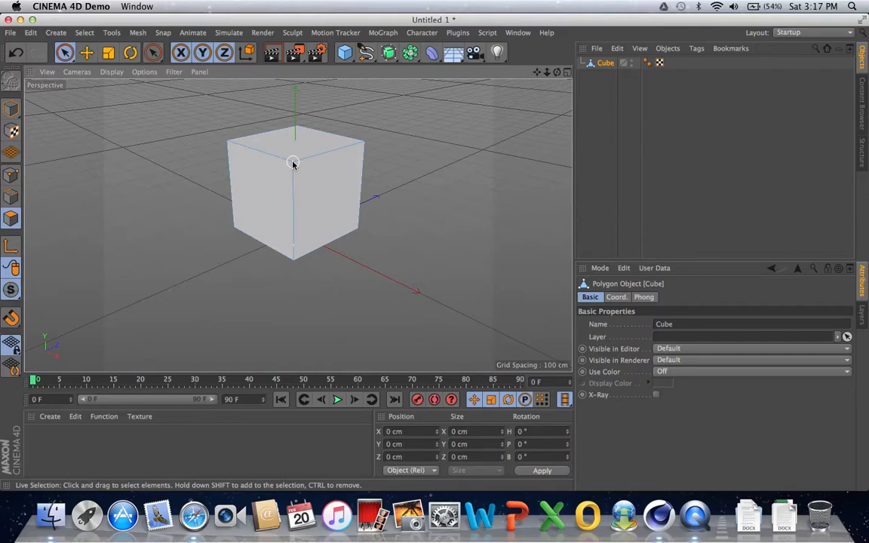
left_click(293, 163)
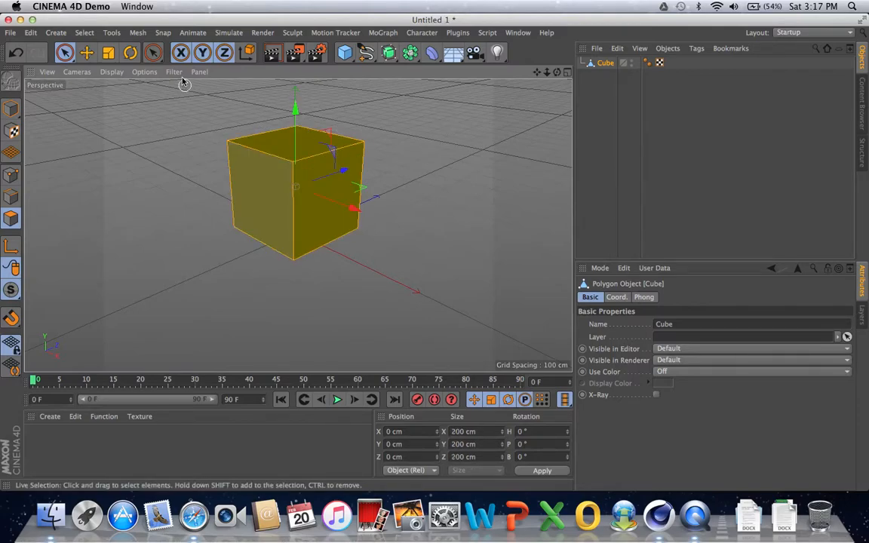
- Bevel the selected cube faces with an offset and extrusion of about 51.8 cm
left_click(138, 34)
mouse_move(170, 80)
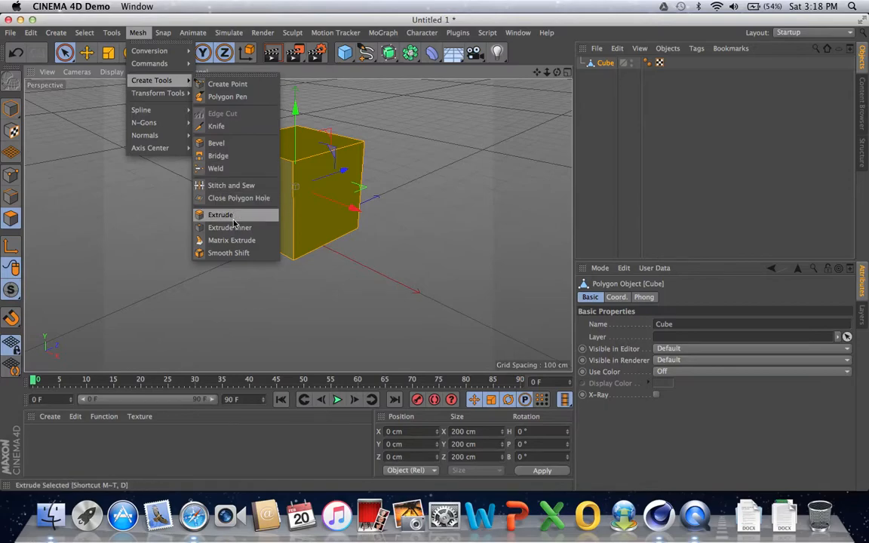
left_click(242, 143)
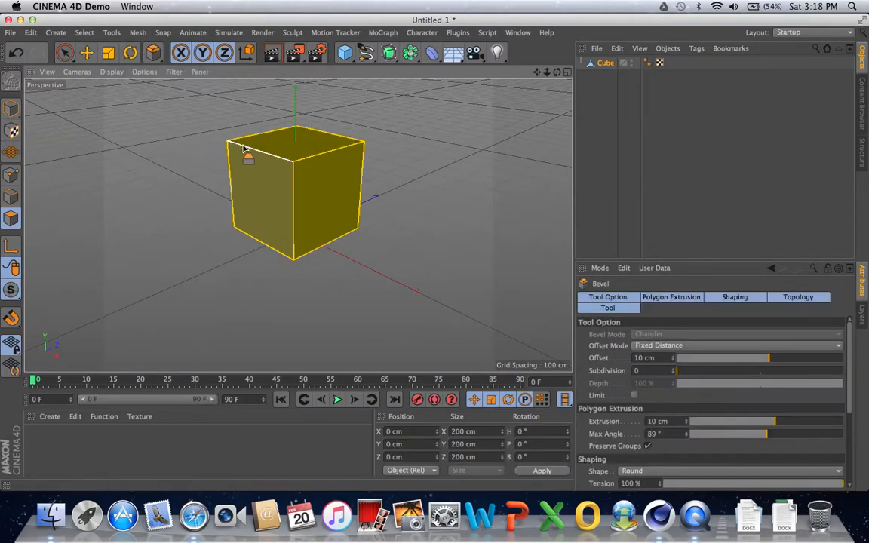
left_click(320, 199)
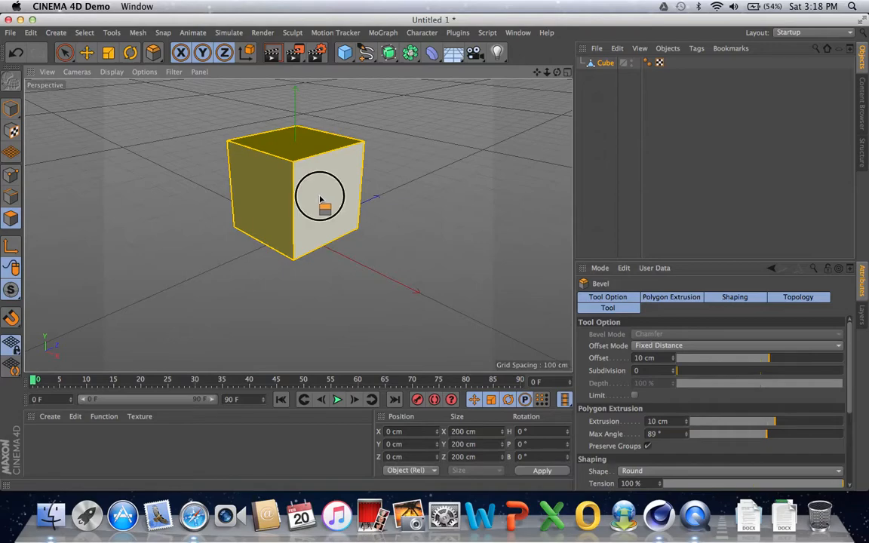
left_click_drag(320, 200, 339, 205)
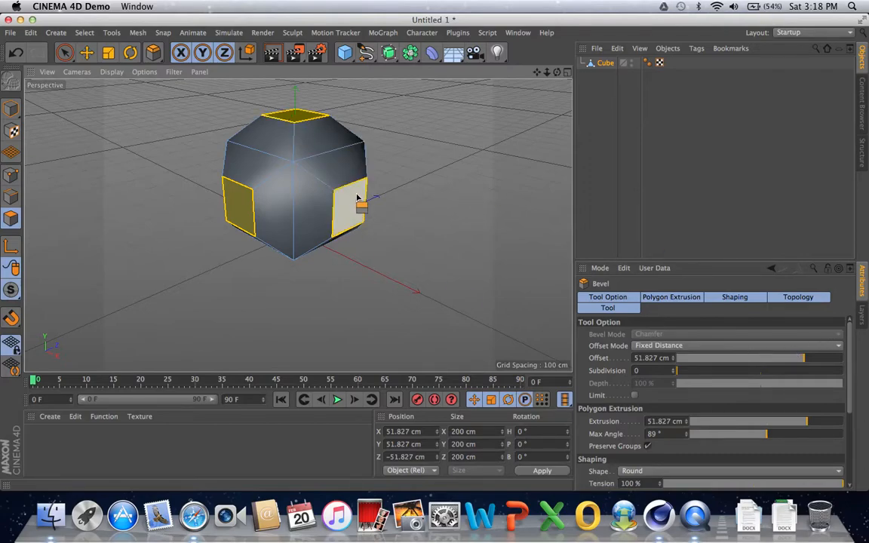
- Try the Proportional and Radial offset modes on the bevel, and return it to Fixed Distance
left_click(699, 346)
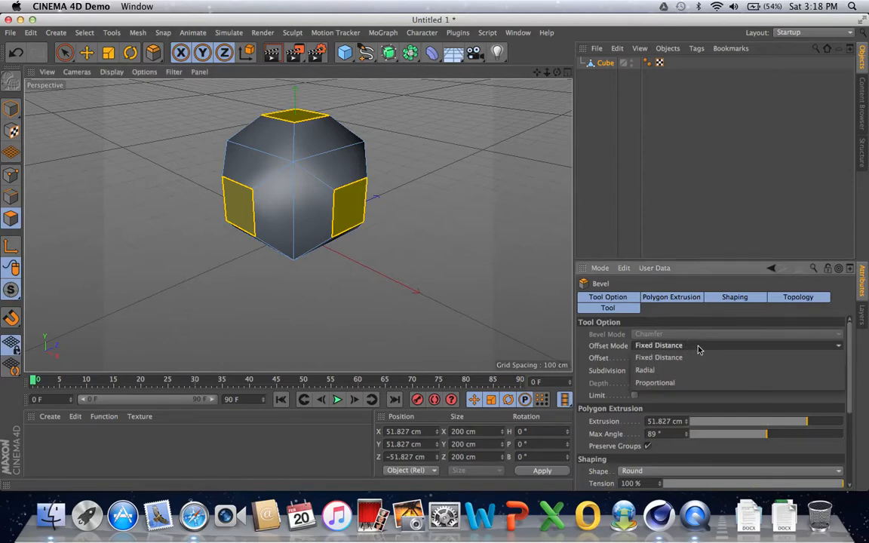
left_click(683, 383)
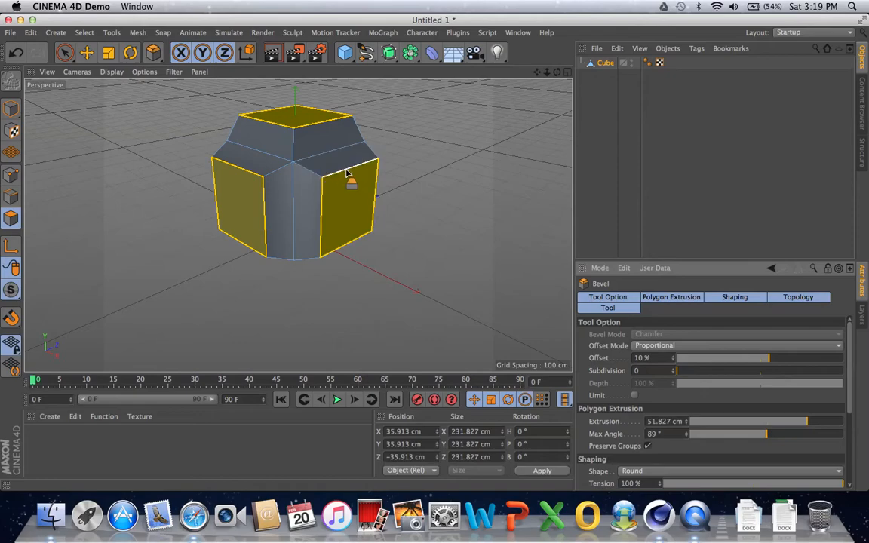
left_click(705, 349)
left_click(696, 373)
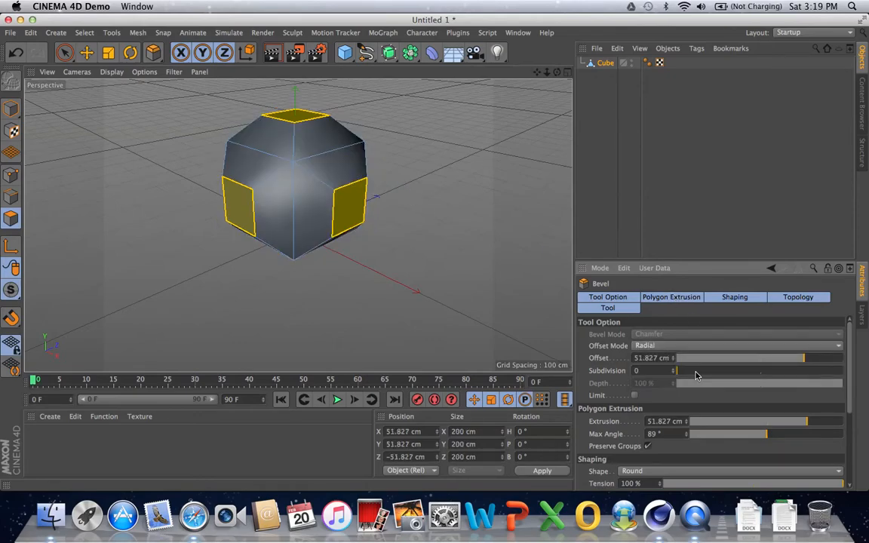
left_click(695, 348)
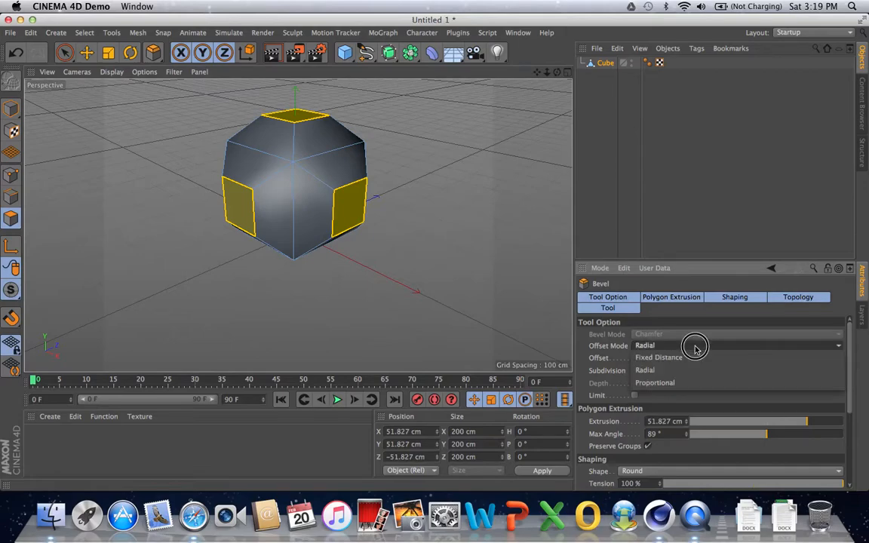
left_click(687, 359)
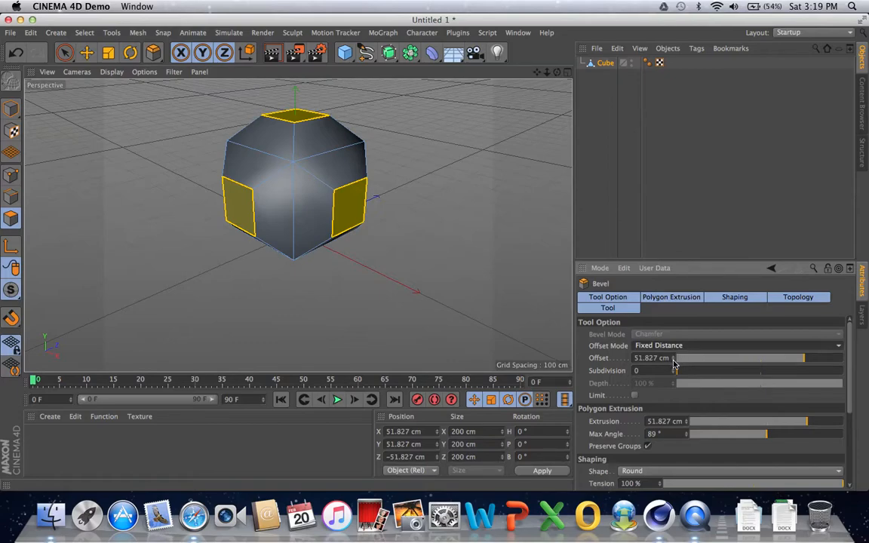
left_click_drag(674, 363, 674, 360)
left_click(674, 358)
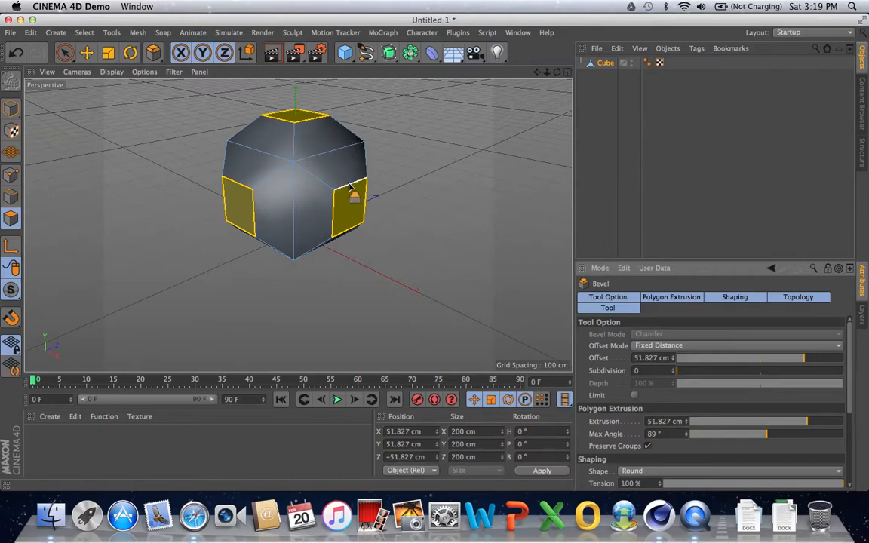
- Set the bevel's subdivision to 10
left_click(674, 370)
left_click(674, 369)
left_click(674, 370)
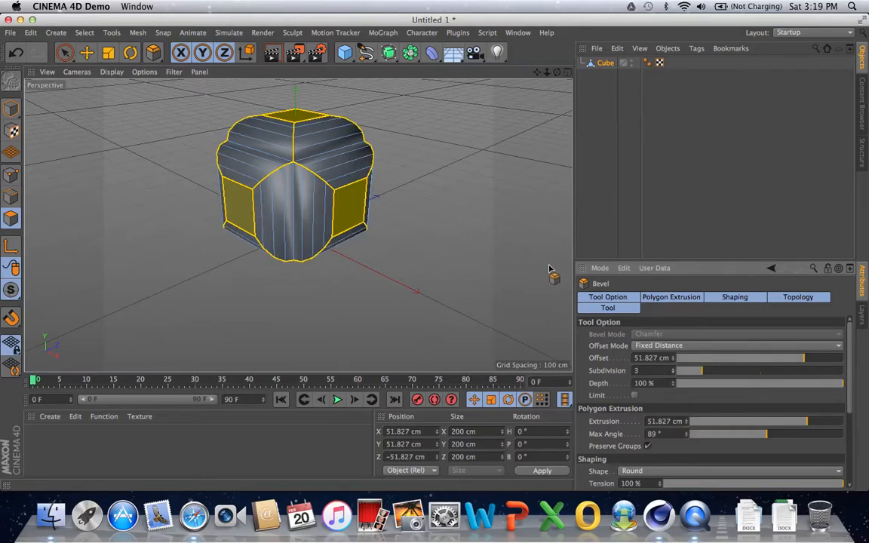
left_click(674, 370)
left_click(674, 370)
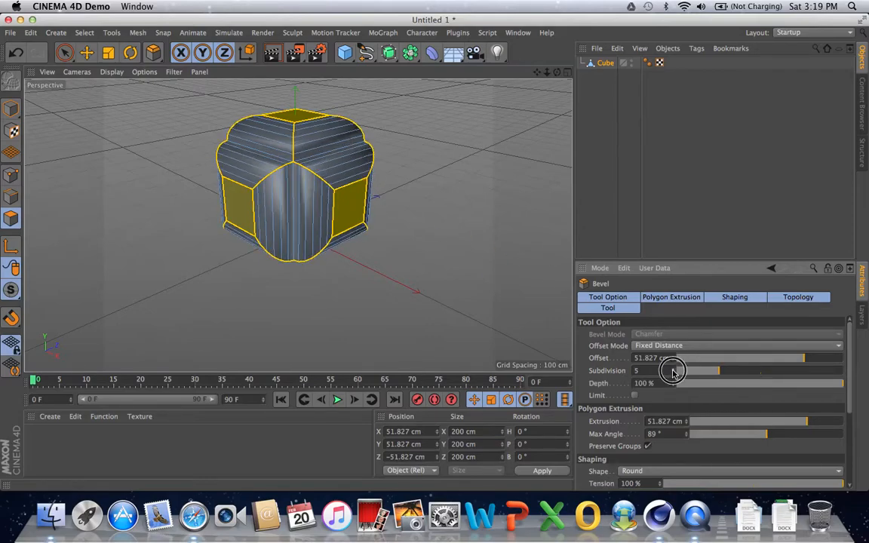
left_click(674, 370)
left_click(675, 370)
left_click(674, 370)
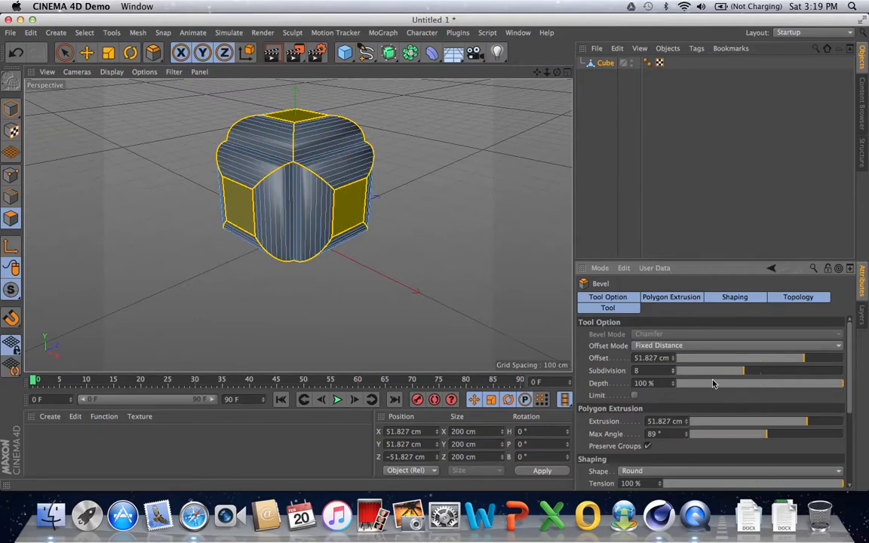
left_click(674, 371)
left_click(675, 370)
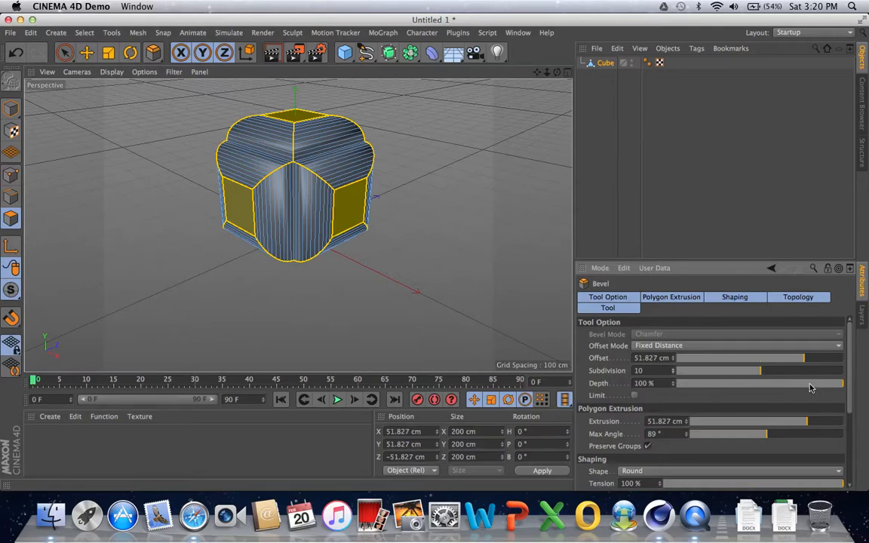
- Try a bevel depth of -100% and restore it to 100%
left_click_drag(844, 385, 675, 384)
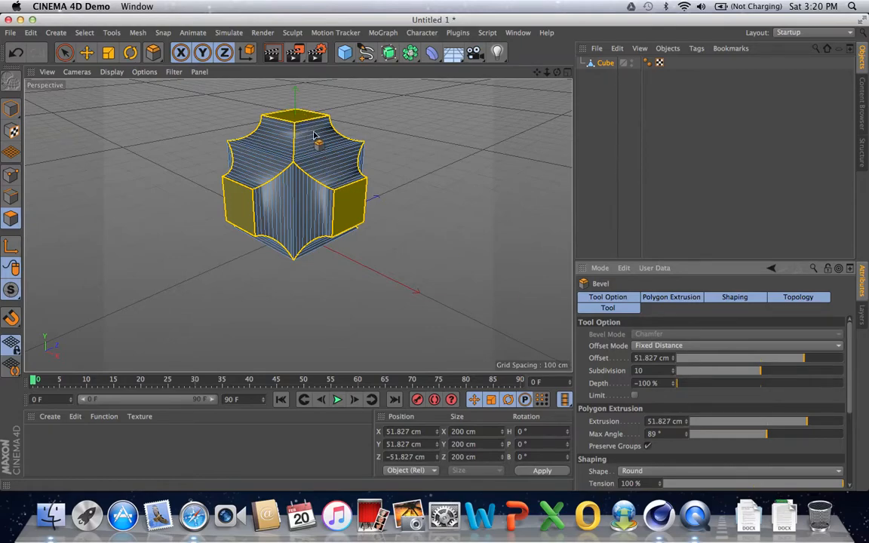
left_click_drag(677, 386, 845, 386)
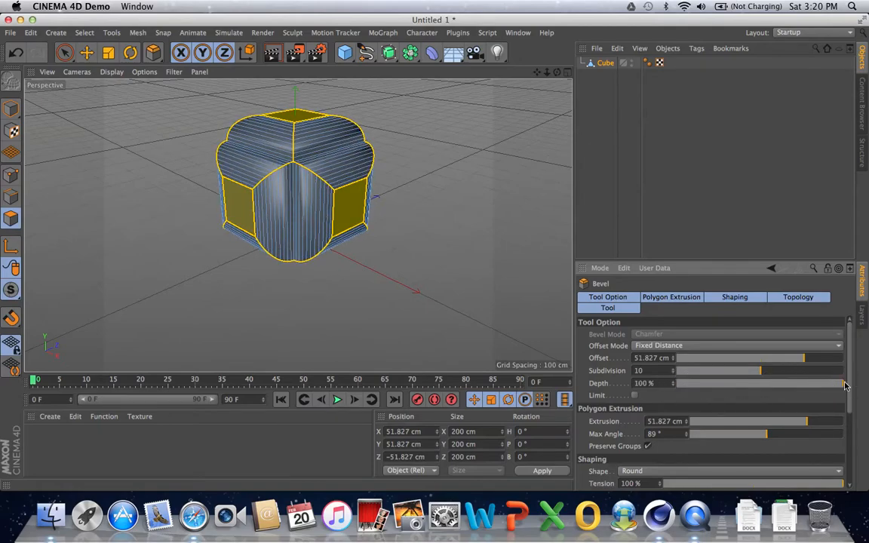
- Adjust the bevel's polygon extrusion to about 53.3 cm
scroll(845, 389, "down", 3)
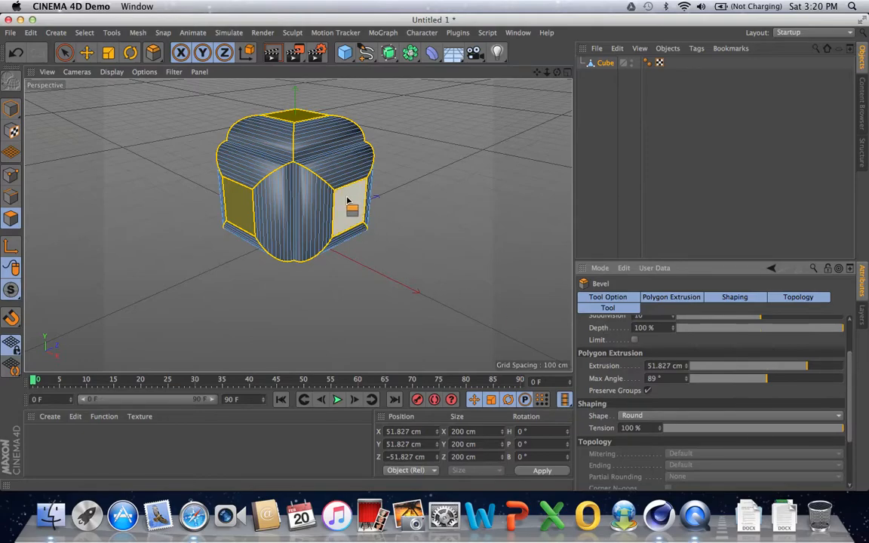
mouse_move(349, 200)
left_mouse_down()
mouse_move(367, 201)
mouse_move(351, 201)
mouse_move(359, 202)
left_mouse_up()
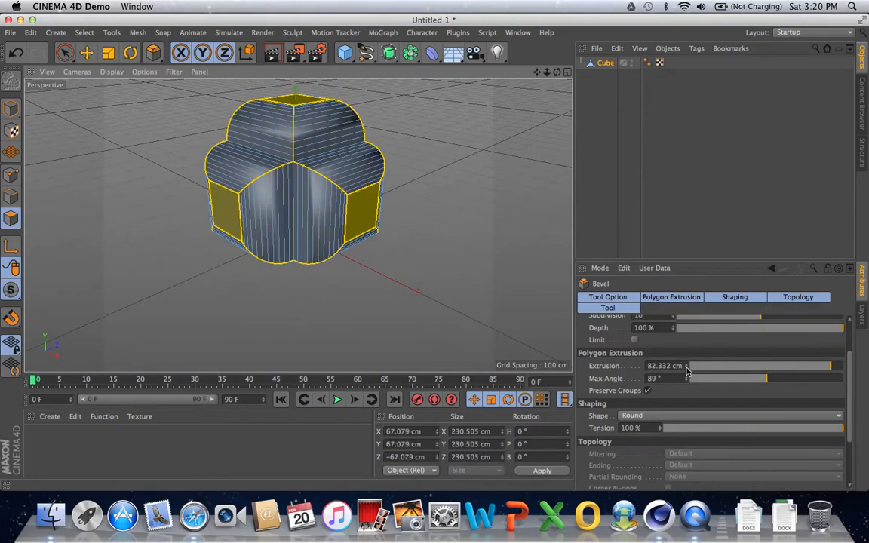
left_click_drag(686, 367, 686, 394)
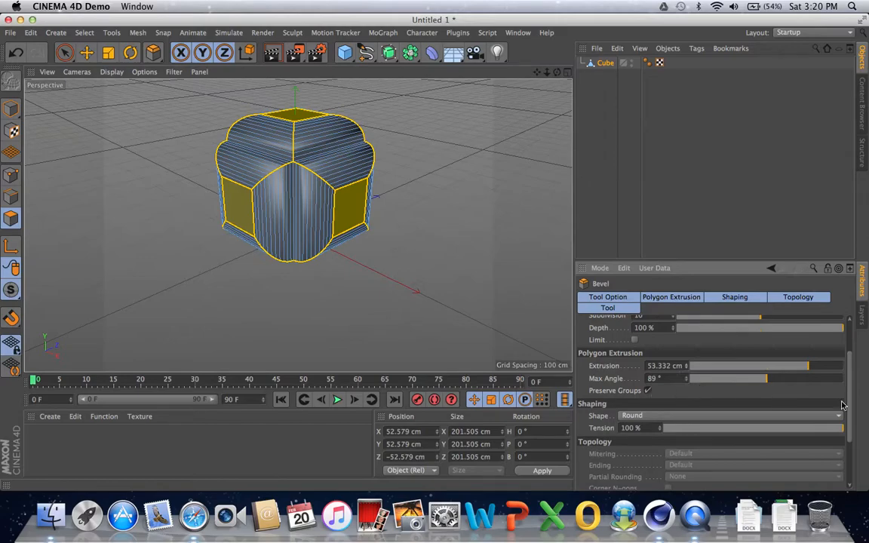
- Try the Profile and User shapes for the bevel, and return the shape to Round
left_click_drag(849, 401, 850, 428)
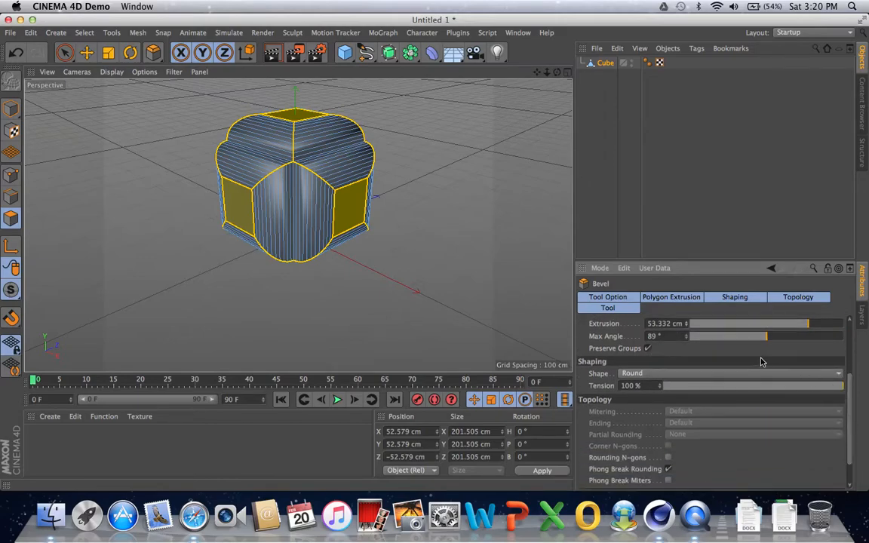
left_click(760, 376)
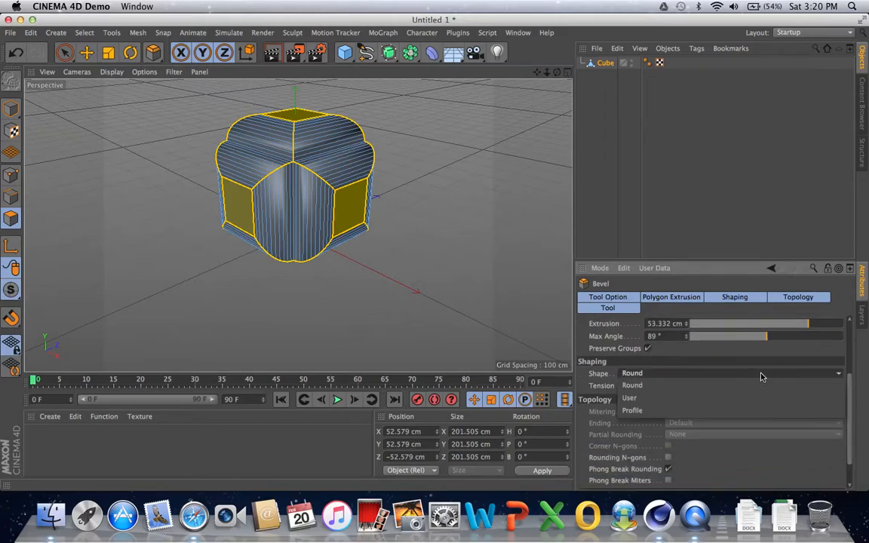
left_click(735, 411)
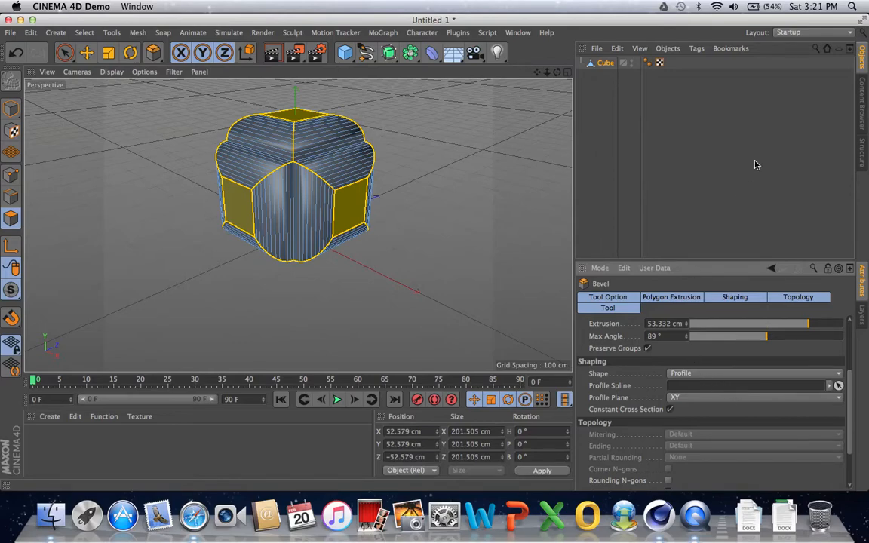
left_click(720, 375)
left_click(710, 398)
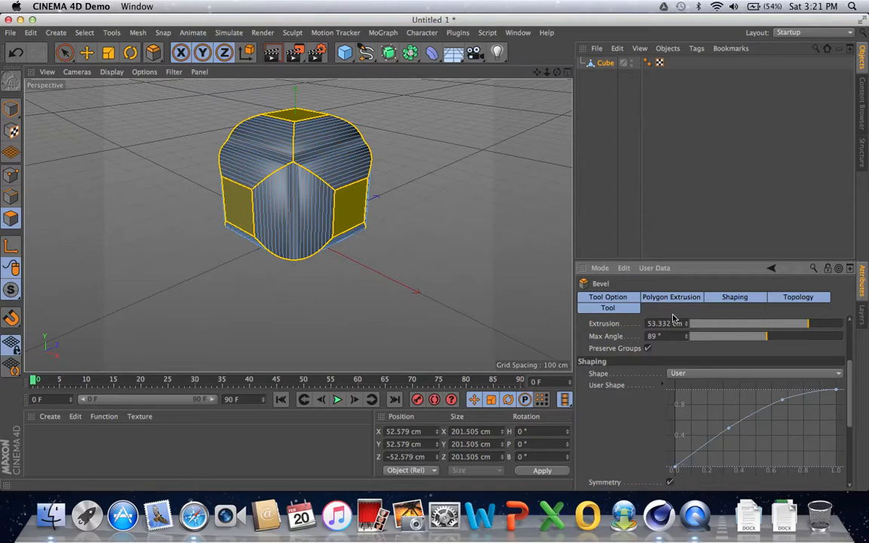
left_click(724, 373)
left_click(724, 386)
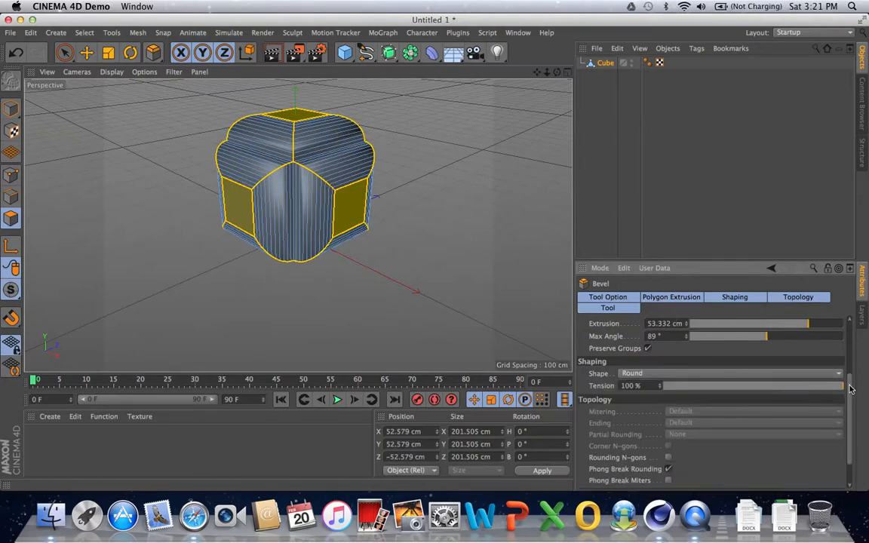
- Try the bevel's Rounding N-gons option by switching it on and off
left_click_drag(847, 381, 843, 417)
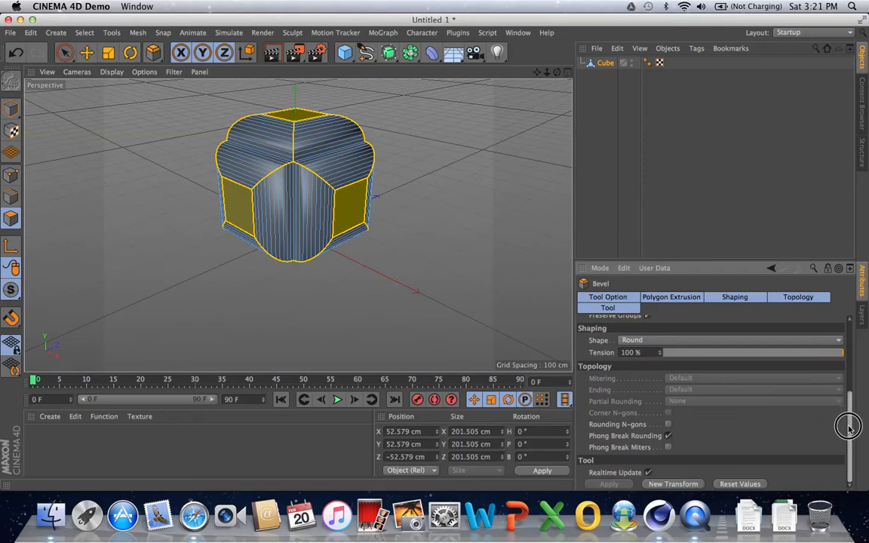
left_click(667, 424)
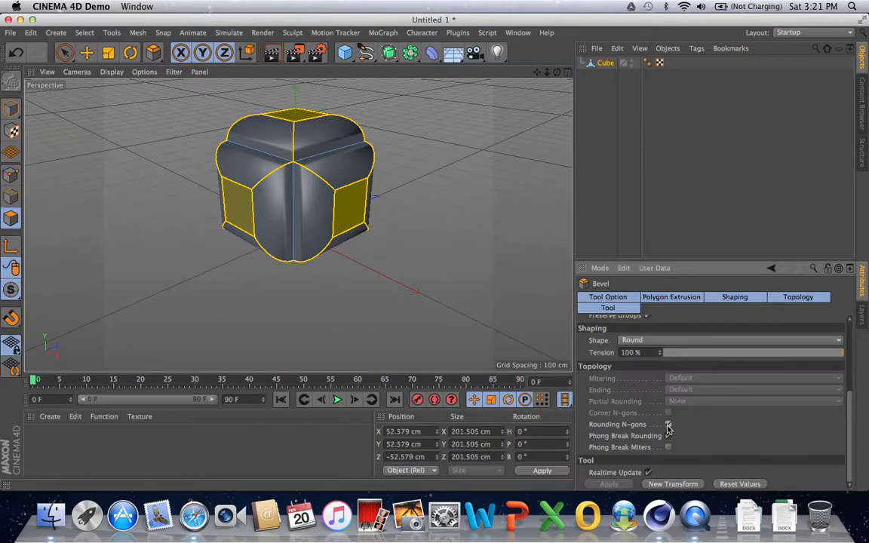
left_click(668, 425)
left_click(667, 424)
left_click(668, 424)
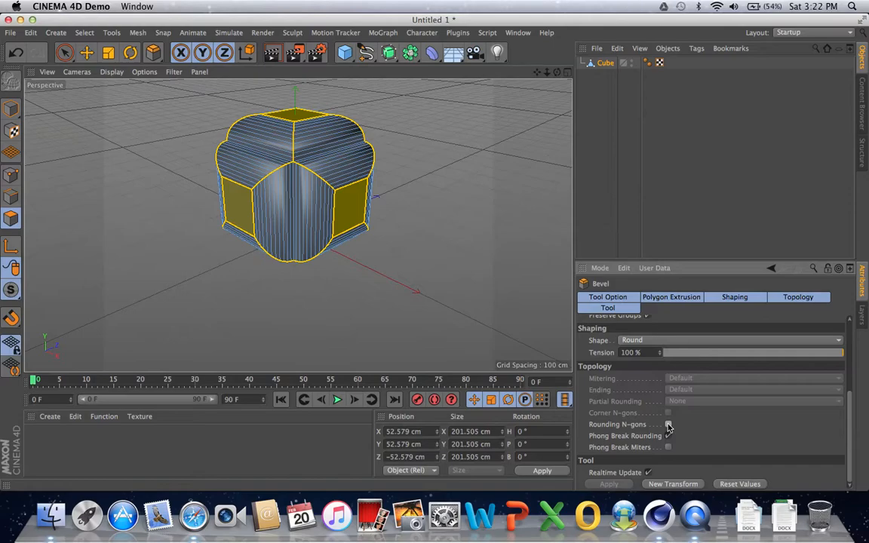
left_click(667, 425)
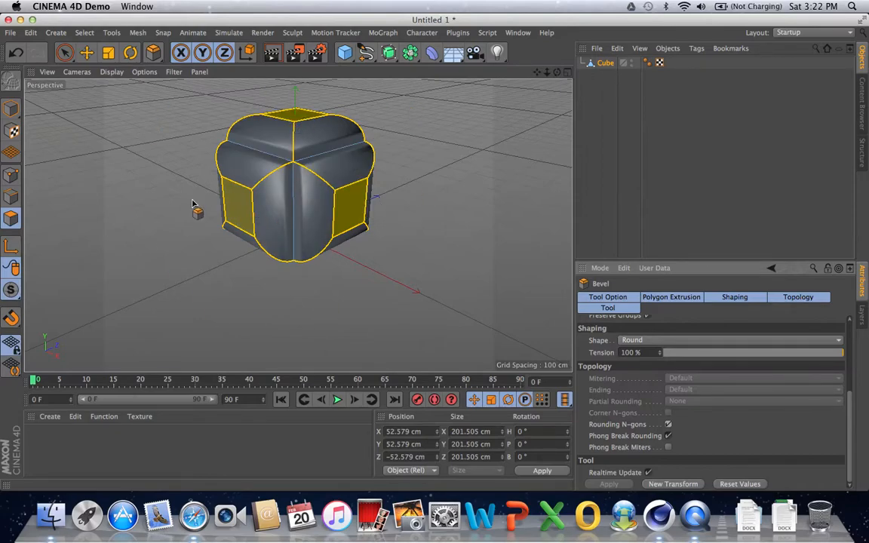
left_click(668, 424)
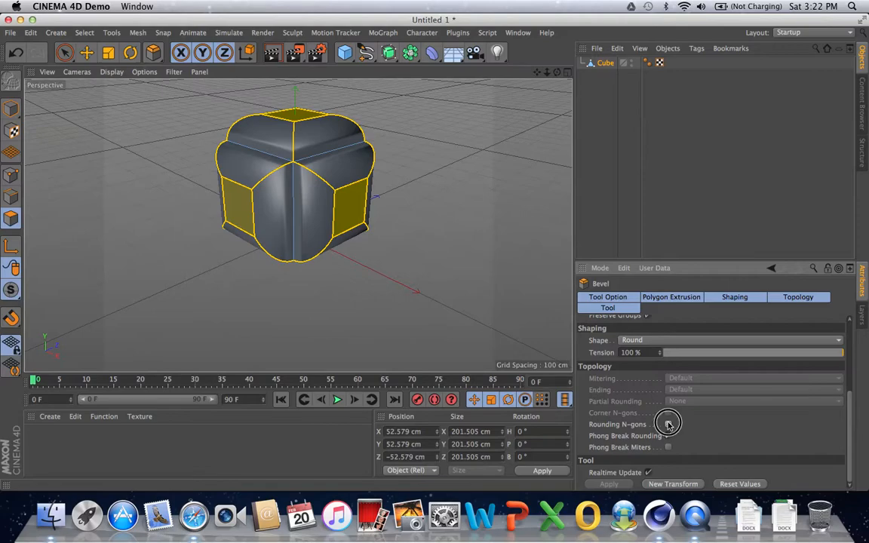
- Try the bevel with Phong Break Rounding off and restore the option
left_click(668, 436)
left_click(668, 437)
left_click(668, 437)
left_click(668, 437)
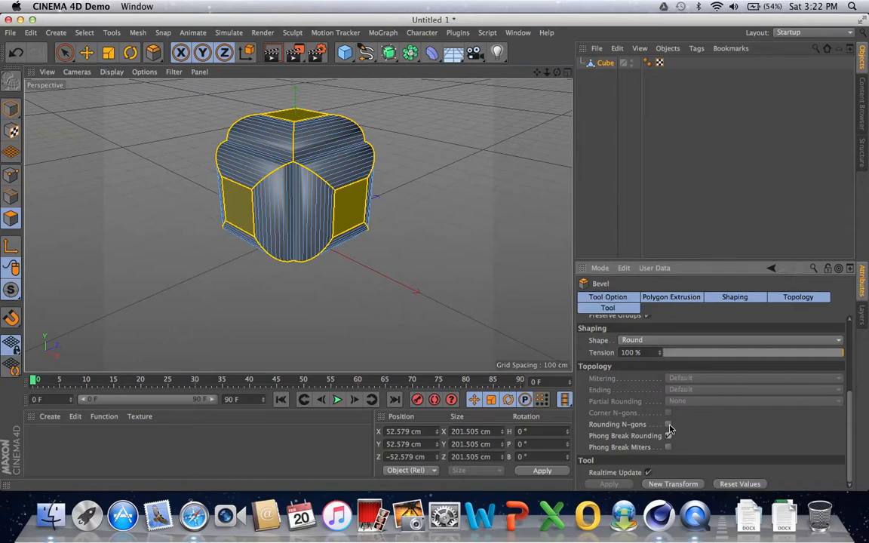
- Turn on Rounding N-gons, try Phong Break Miters with it, and switch both options off again
left_click(668, 425)
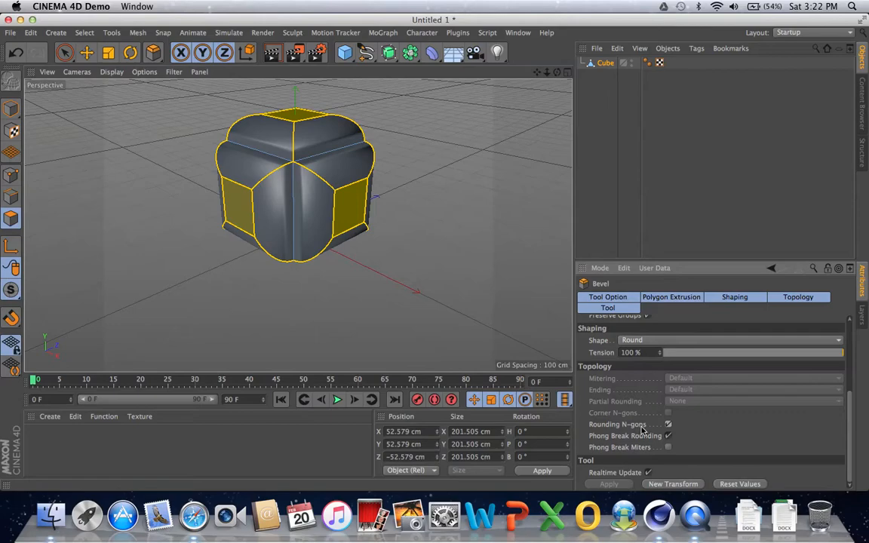
left_click(667, 447)
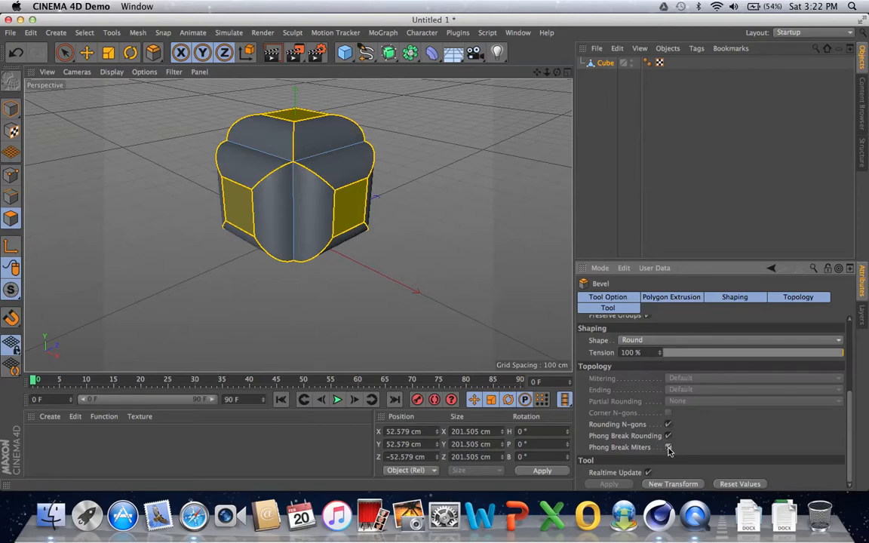
left_click(667, 447)
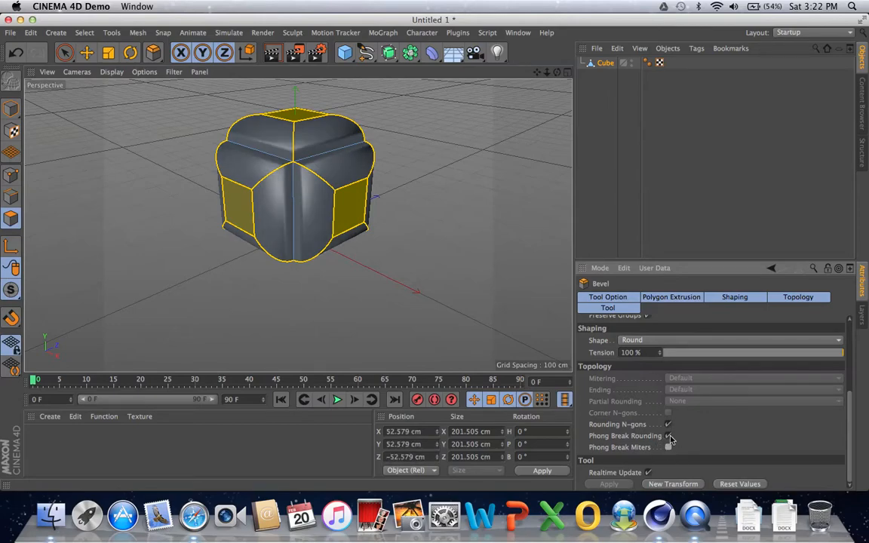
left_click(667, 448)
left_click(668, 448)
left_click(667, 436)
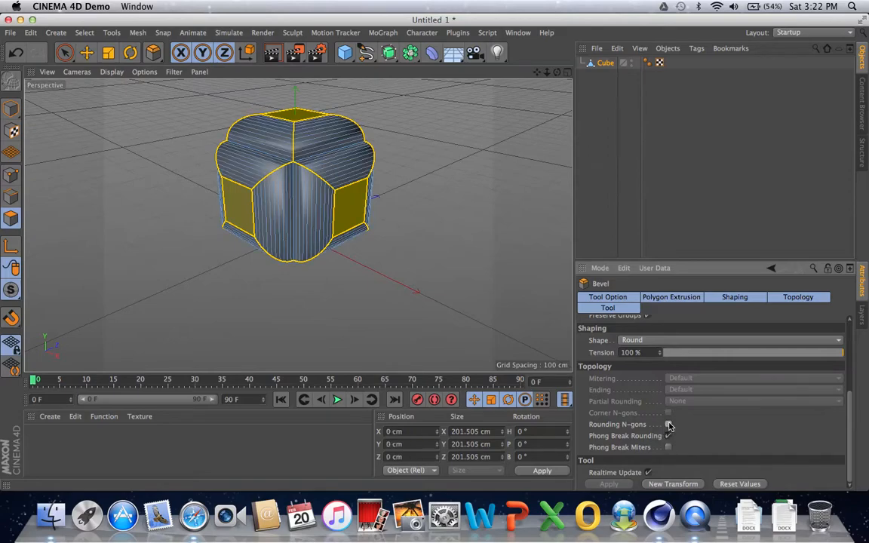
- Set the bevel's subdivision to 0 and delete the beveled cube
scroll(847, 411, "up", 6)
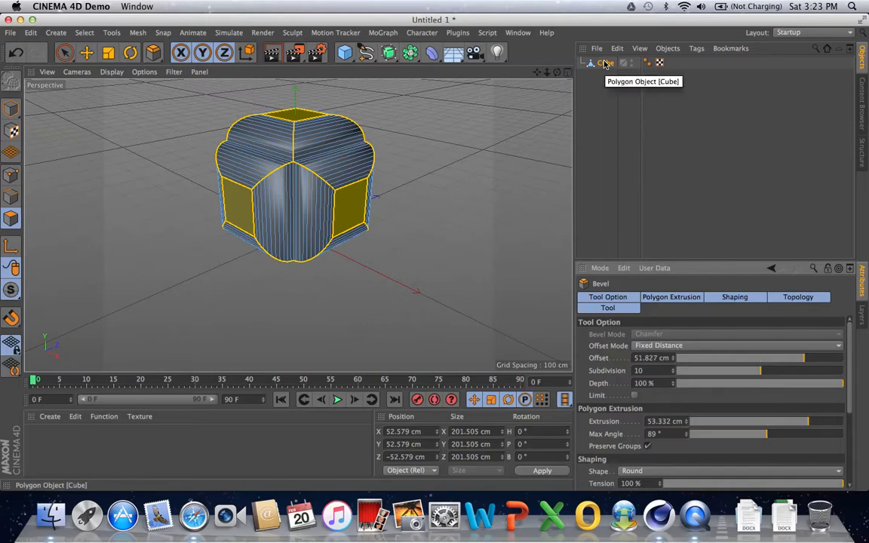
left_click_drag(672, 371, 672, 400)
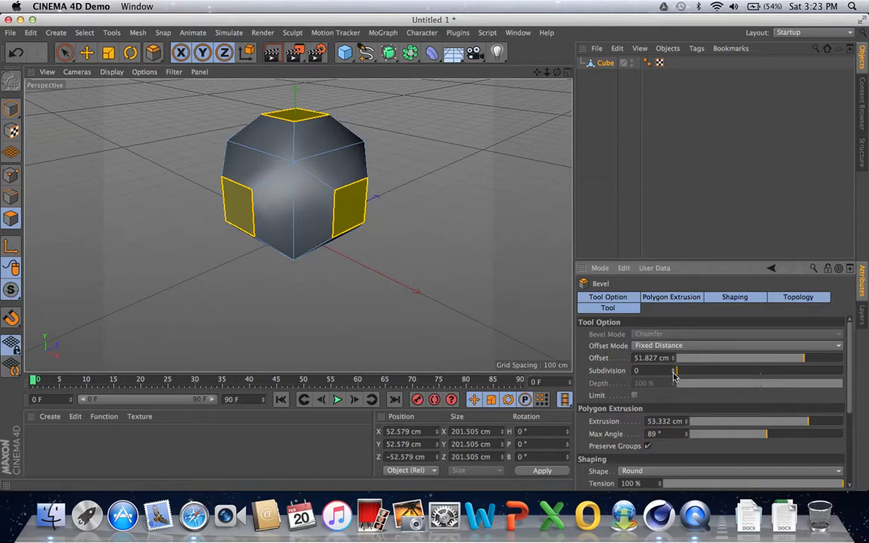
left_click(605, 64)
key("Delete")
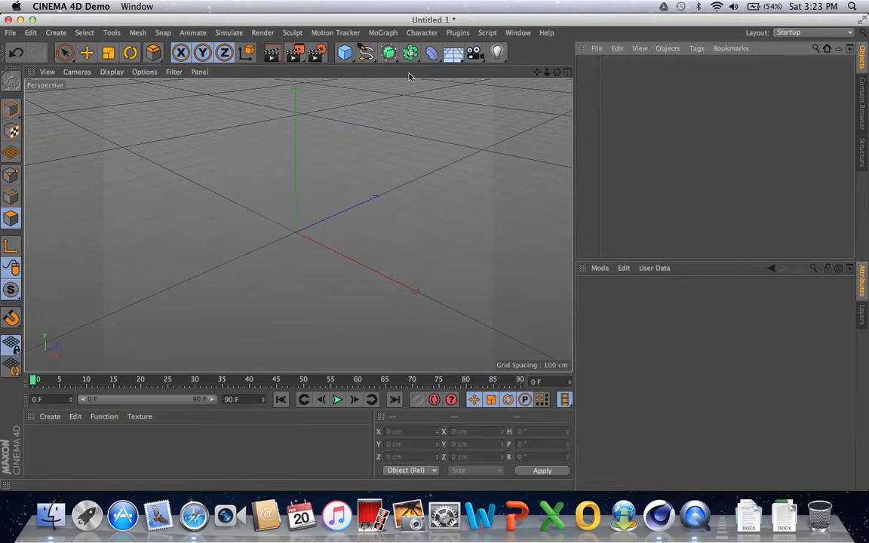
- Add a new editable cube and raise it along the Y axis to about 147 cm
left_click_drag(339, 53, 434, 67)
left_click(11, 81)
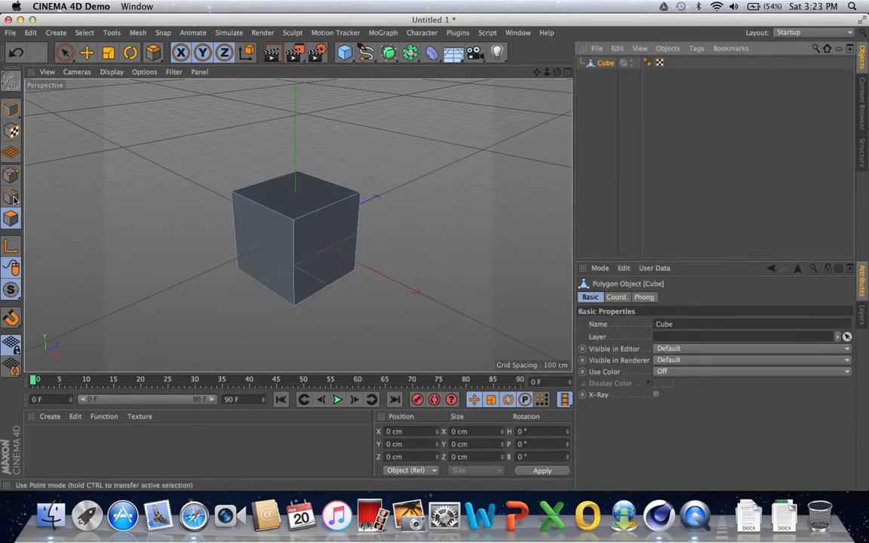
key("e")
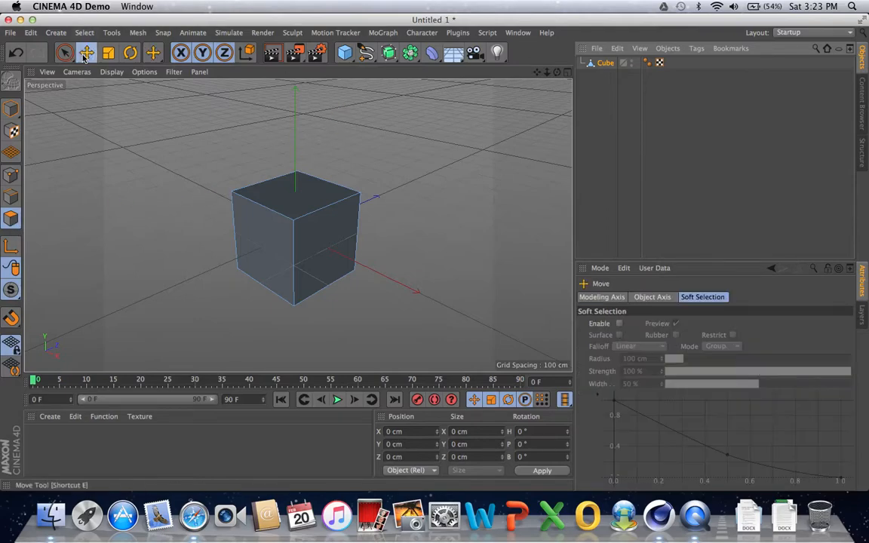
left_click(295, 189)
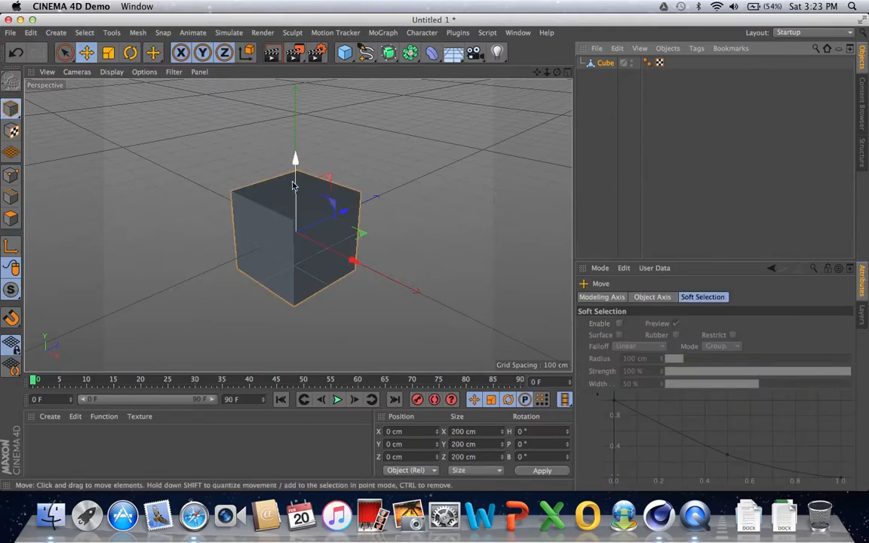
left_click_drag(295, 156, 301, 101)
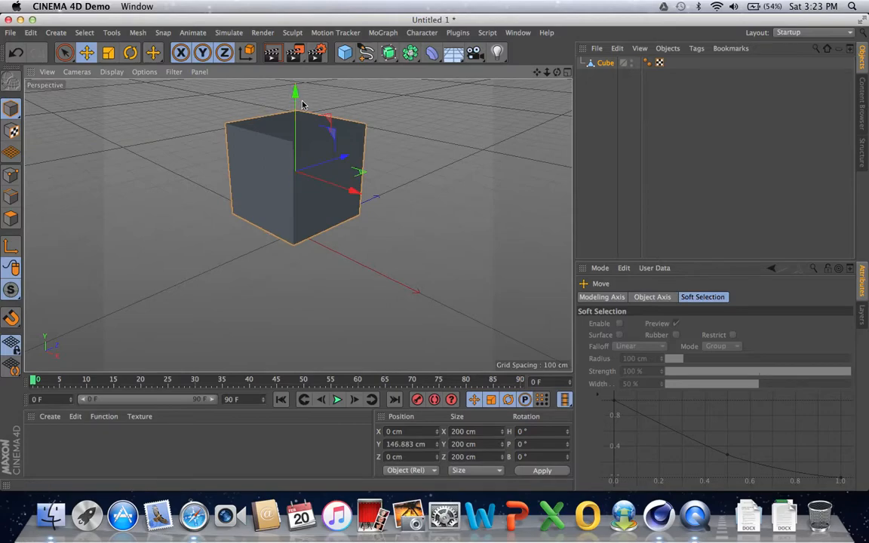
- Select the cube's three visible faces in polygon mode with Live Selection
left_click(10, 218)
left_click(65, 50)
mouse_move(264, 174)
left_mouse_down()
mouse_move(278, 140)
mouse_move(294, 146)
left_mouse_up()
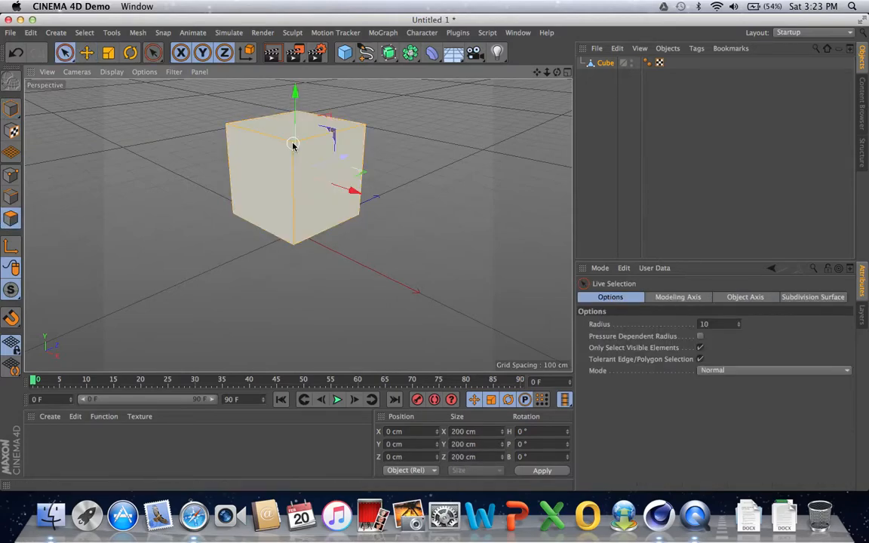
- Bevel the selected faces with a Max Angle of 91°, an offset of about 64.1 cm and an extrusion of about 62.3 cm
left_click(138, 33)
mouse_move(154, 80)
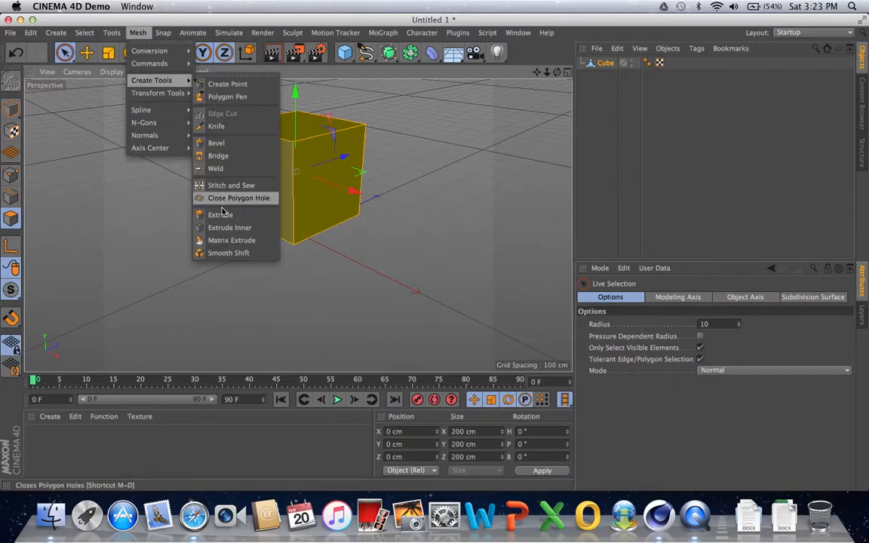
left_click(228, 142)
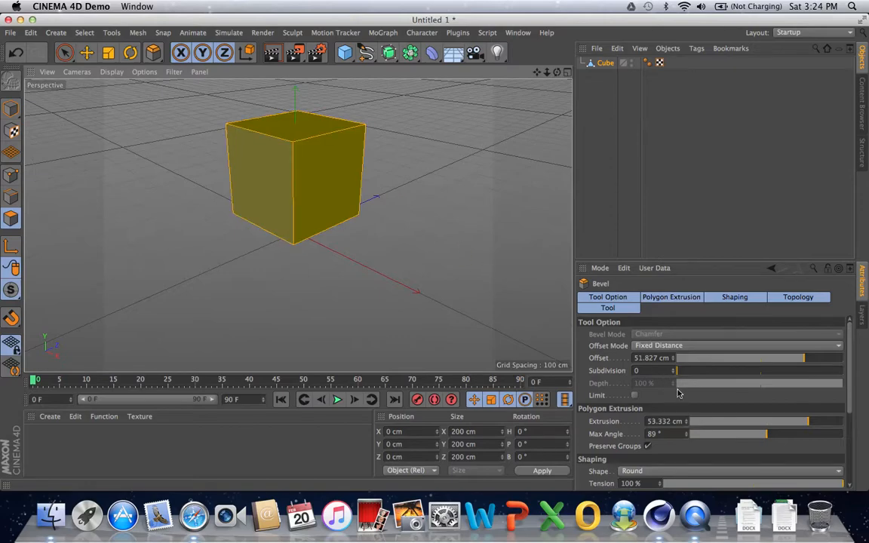
left_click(686, 433)
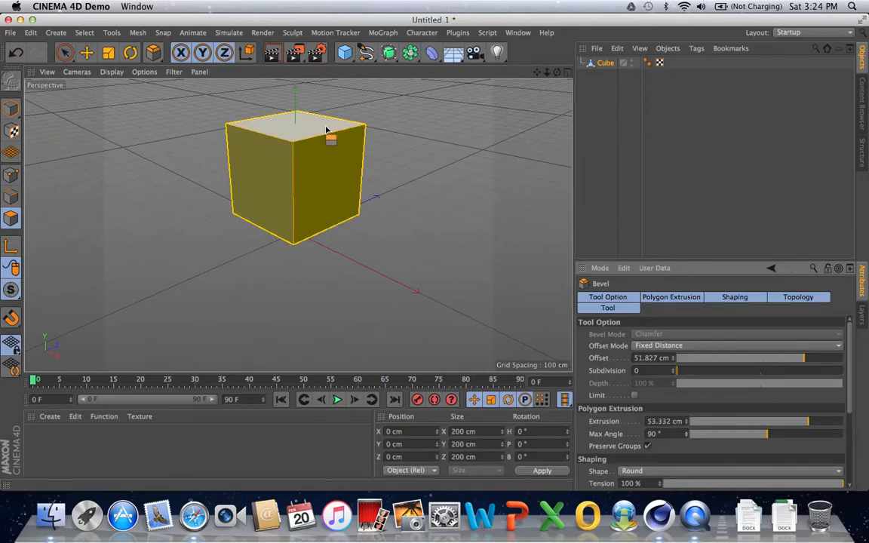
left_click(686, 432)
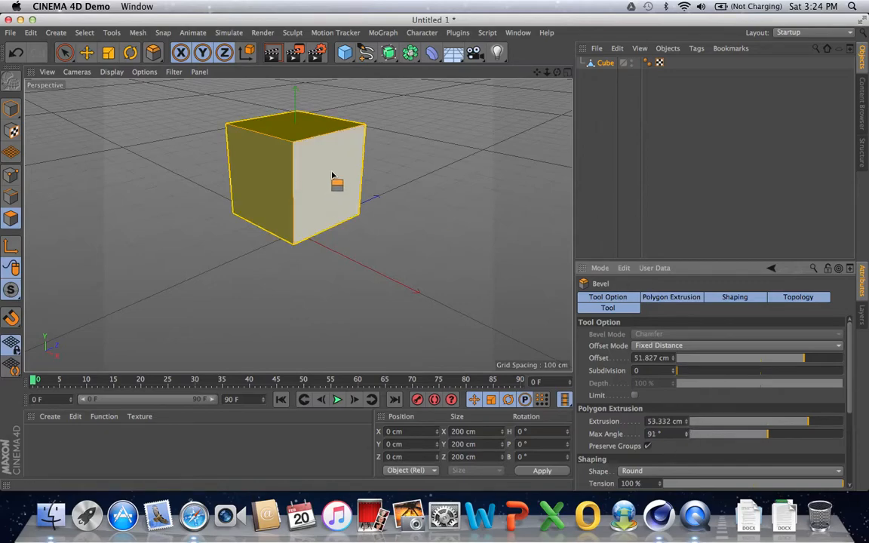
left_click_drag(326, 180, 353, 171)
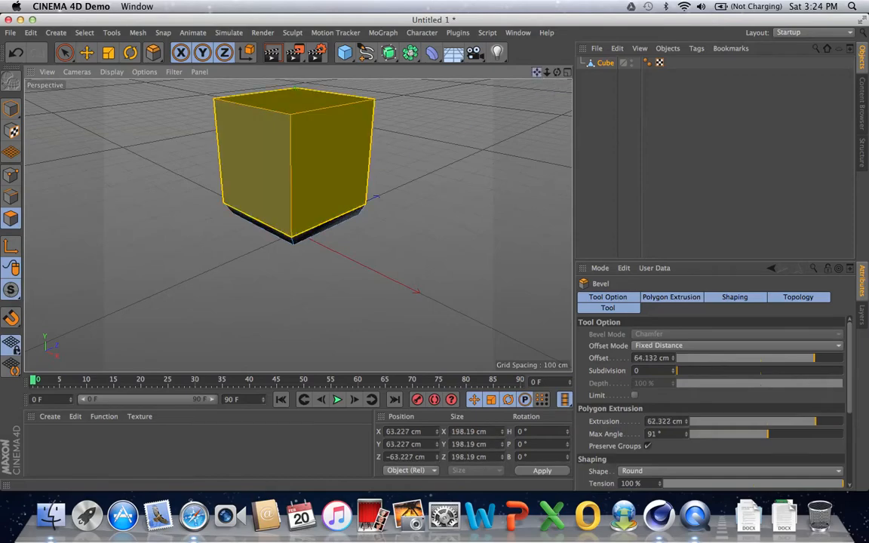
- Set the new bevel's subdivision to 10
left_click_drag(536, 71, 594, 102)
left_click_drag(557, 72, 670, 66)
left_click_drag(675, 373, 676, 373)
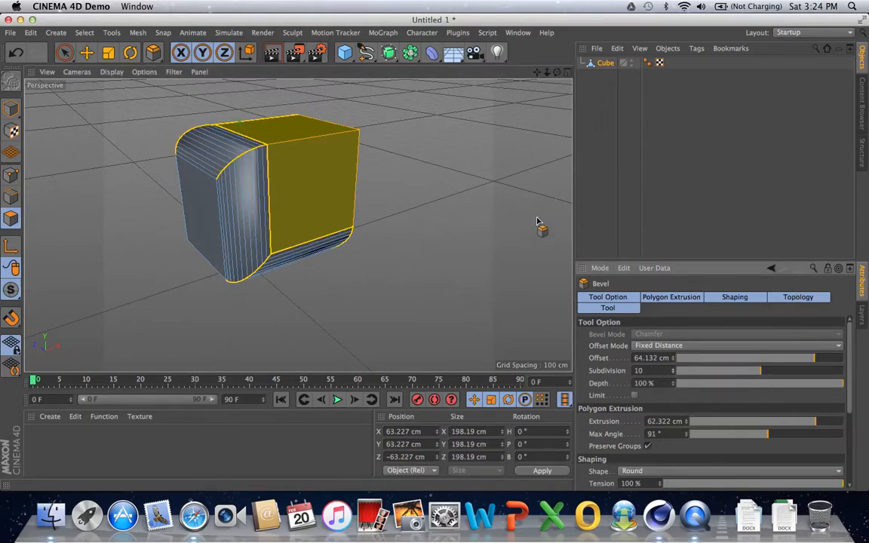
- Try the bevel with Preserve Groups off and turn the option back on
mouse_move(557, 73)
left_mouse_down()
mouse_move(505, 73)
mouse_move(555, 73)
left_mouse_up()
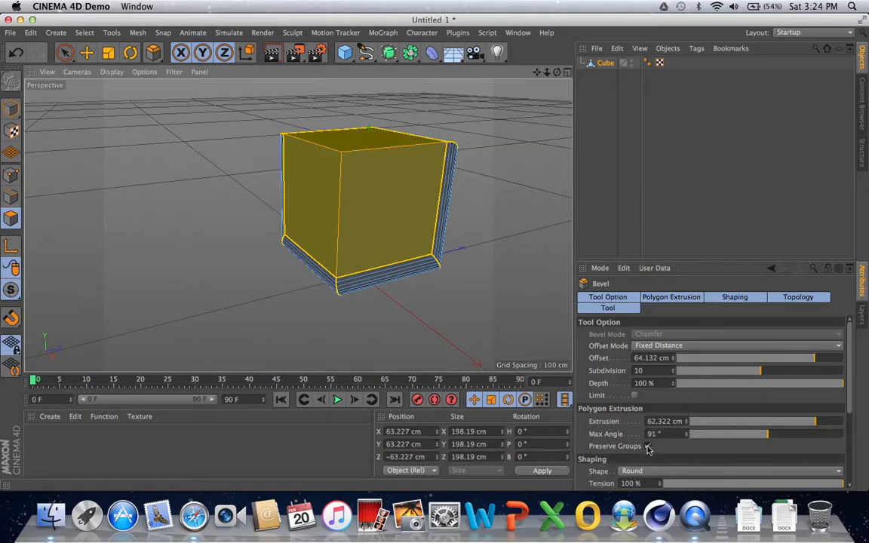
left_click(647, 446)
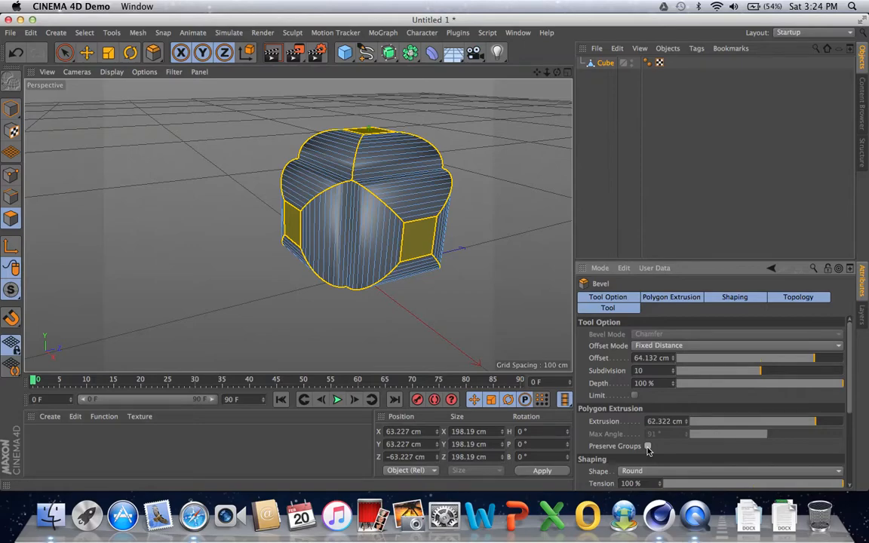
left_click(647, 446)
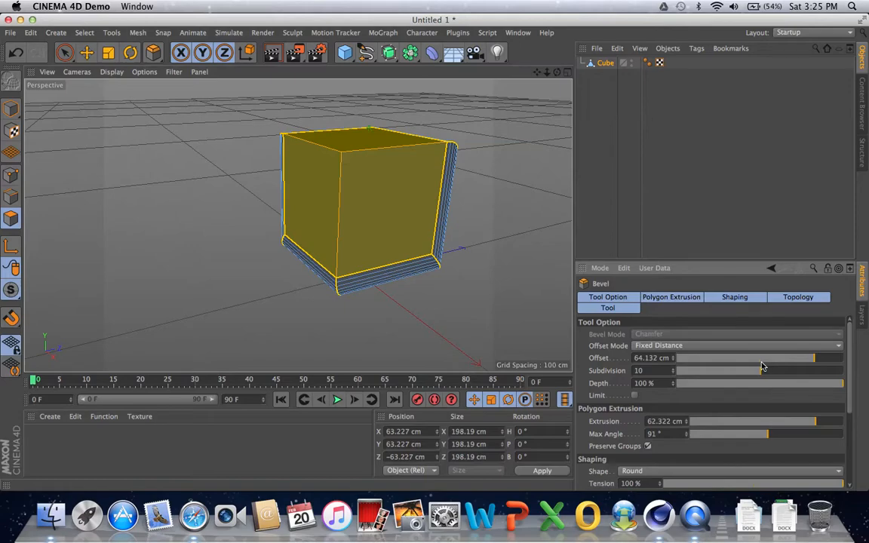
left_click(647, 445)
left_click(647, 445)
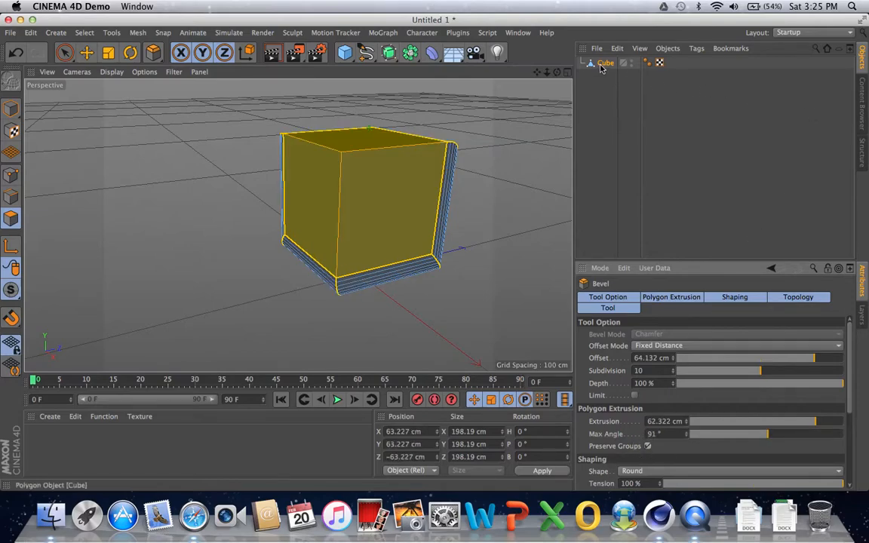
- Set the bevel's Max Angle to 89°
double_click(686, 436)
mouse_move(557, 74)
left_mouse_down()
mouse_move(588, 73)
mouse_move(557, 73)
left_mouse_up()
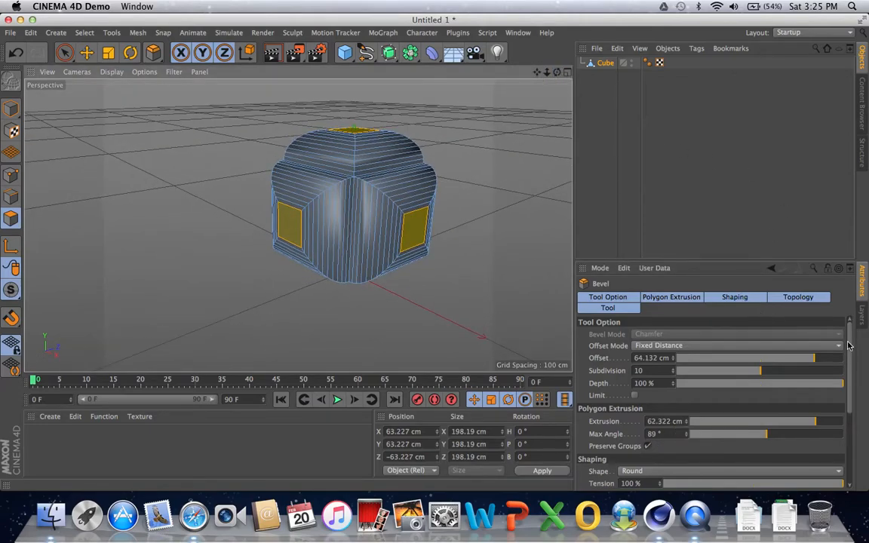
- Try a shaping tension of -100%, inspect the cube from several sides, and restore the tension to 100%
left_click_drag(847, 348, 850, 385)
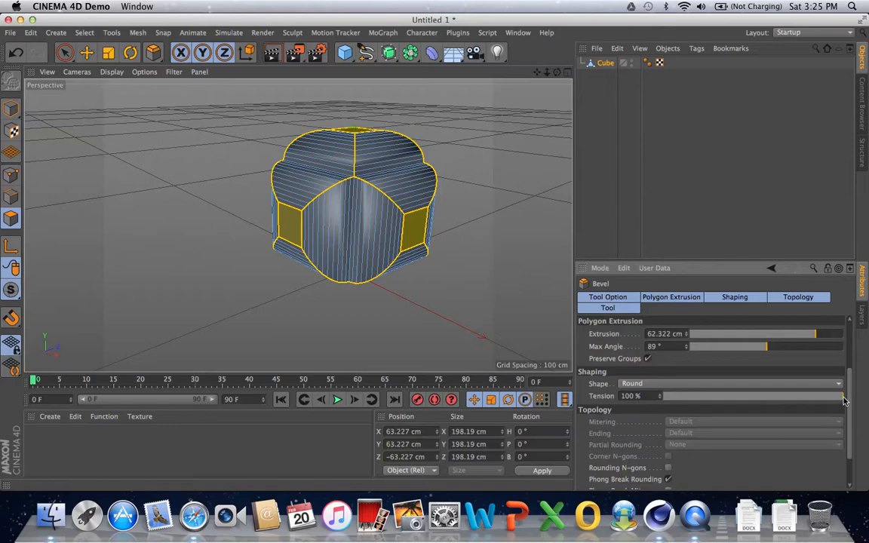
left_click_drag(844, 401, 653, 404)
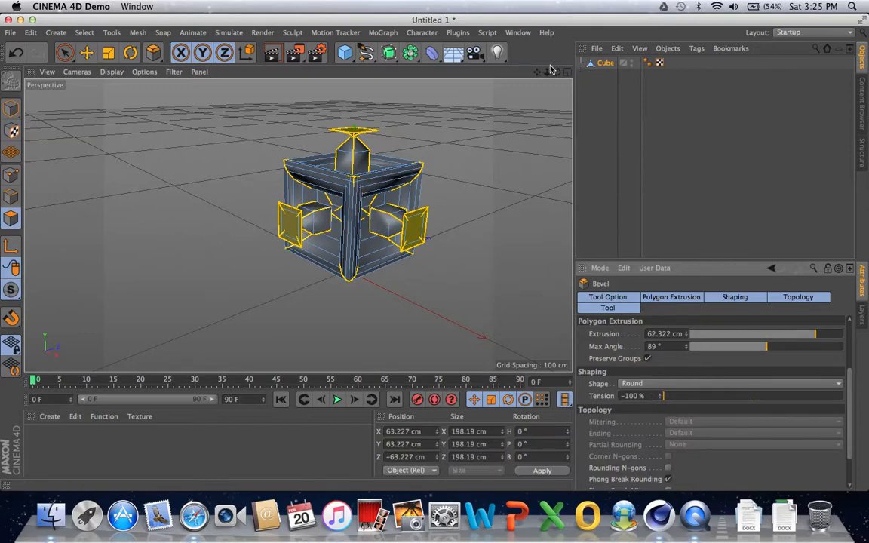
left_click_drag(556, 73, 555, 73)
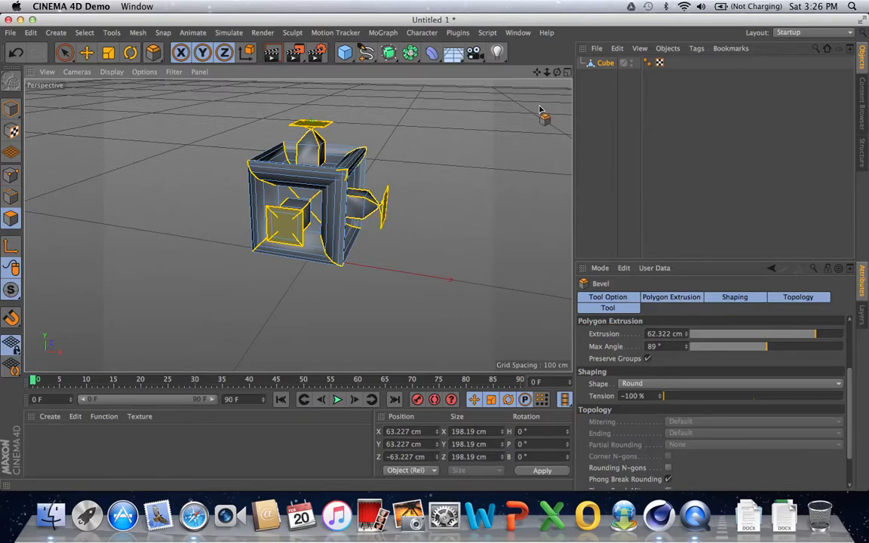
left_click_drag(556, 73, 556, 73)
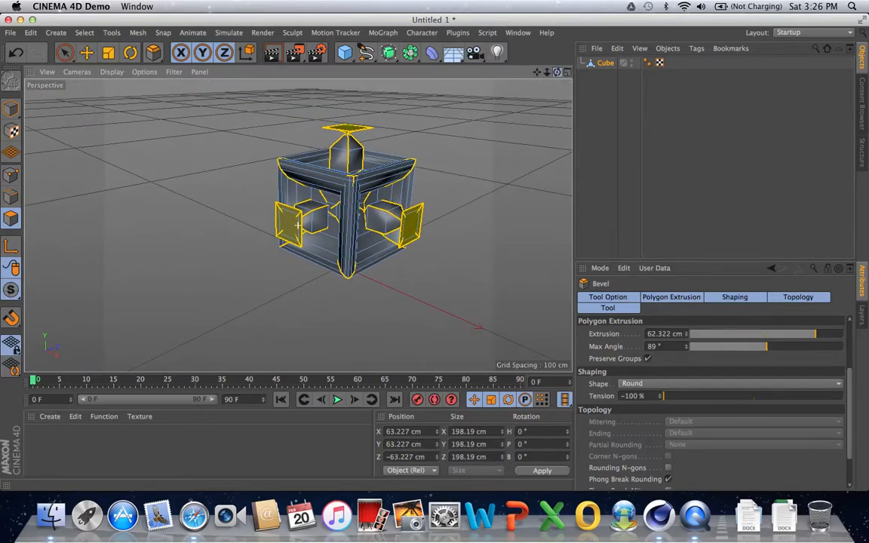
left_click_drag(666, 396, 853, 343)
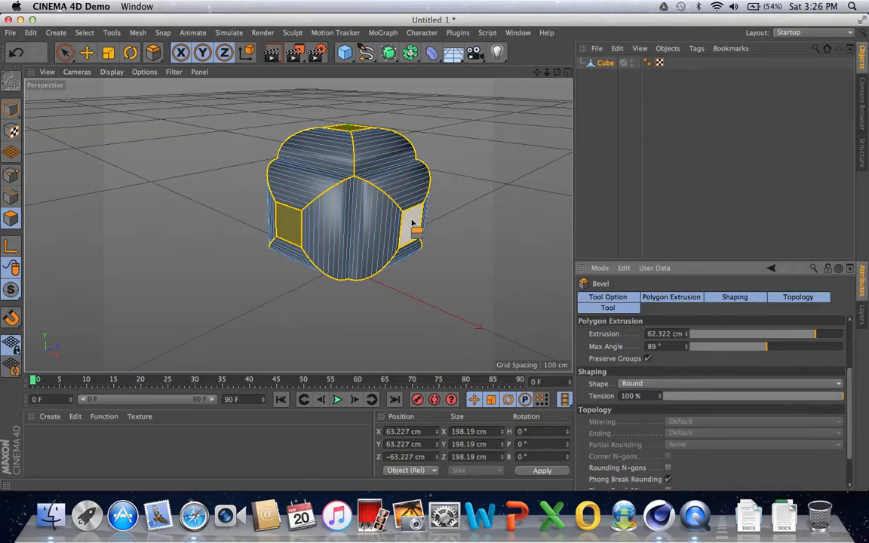
- Increase the bevel's polygon extrusion to about 75.2 cm
left_click_drag(412, 222, 413, 217)
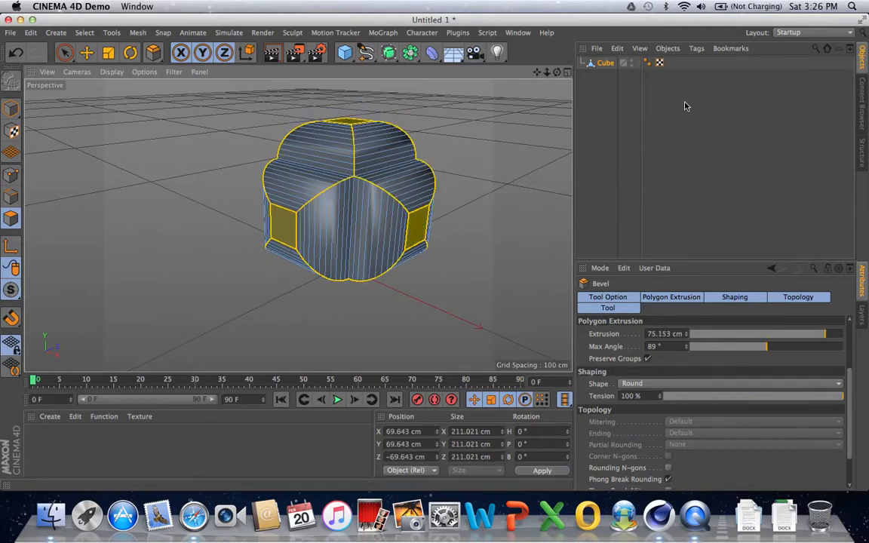
- Bevel the selected faces of the beveled cube again with about 24.5 cm offset and 20.9 cm extrusion
left_click(47, 54)
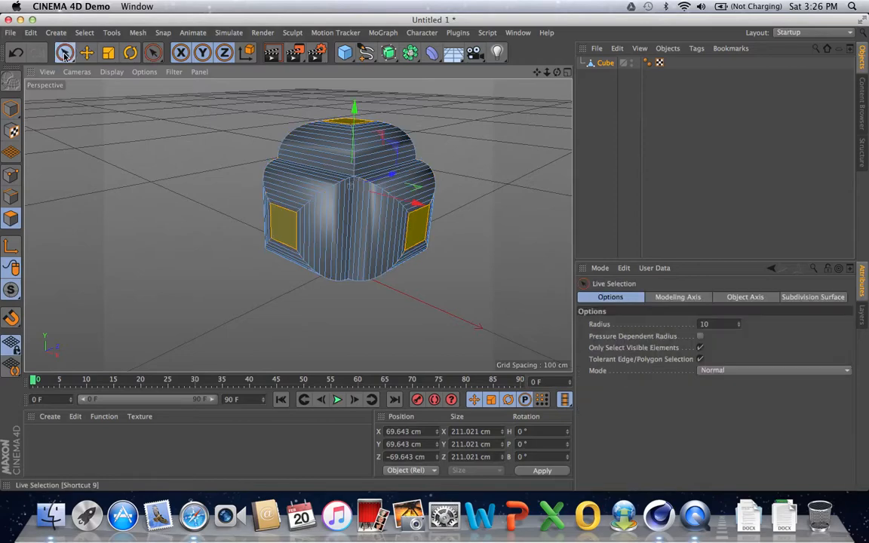
left_click(137, 33)
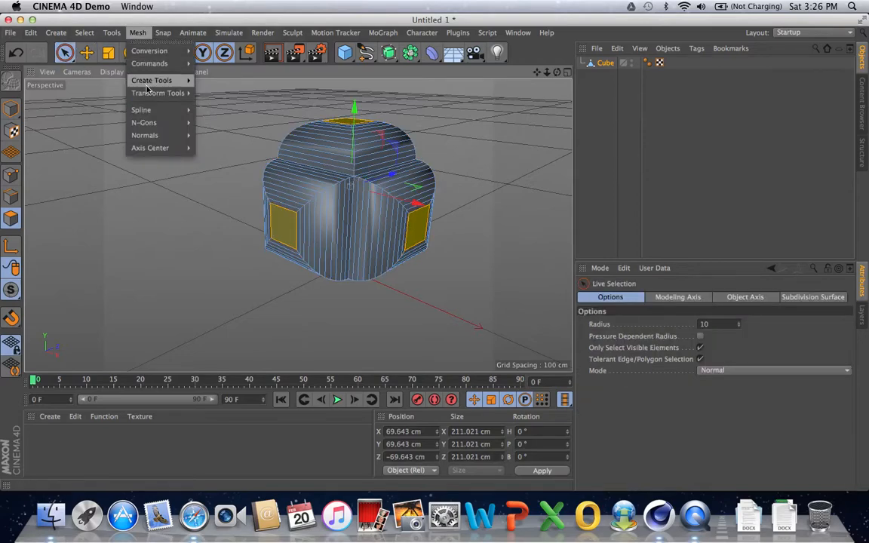
mouse_move(155, 80)
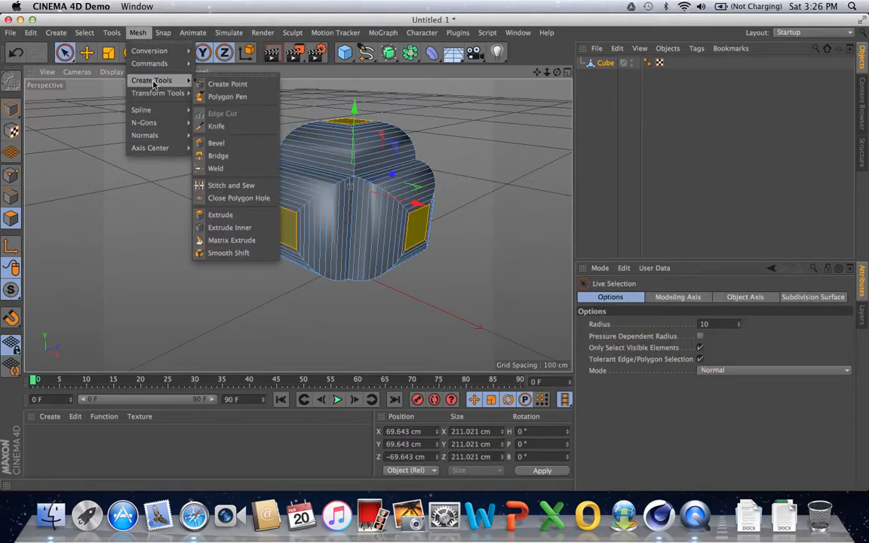
left_click(238, 144)
left_click_drag(415, 230, 422, 228)
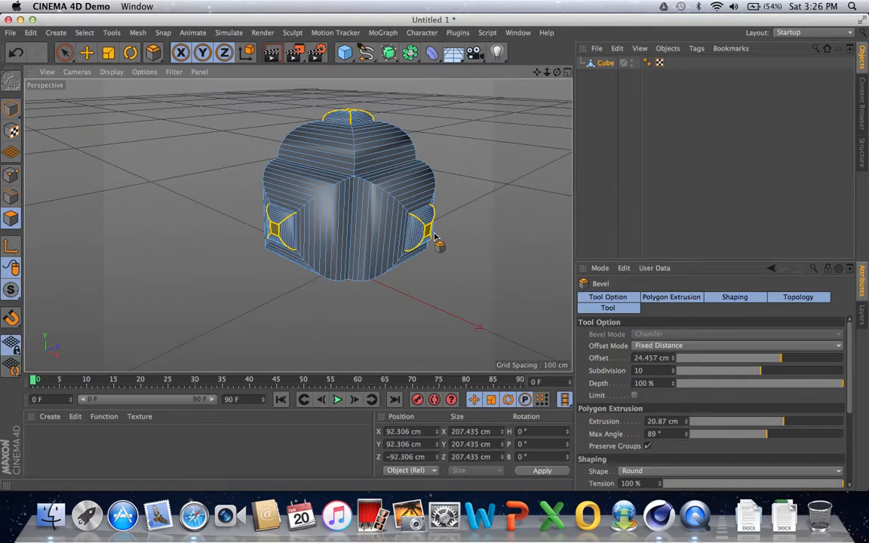
- Delete the beveled cube, add a new default cube, and make it editable
left_click(604, 65)
key("Delete")
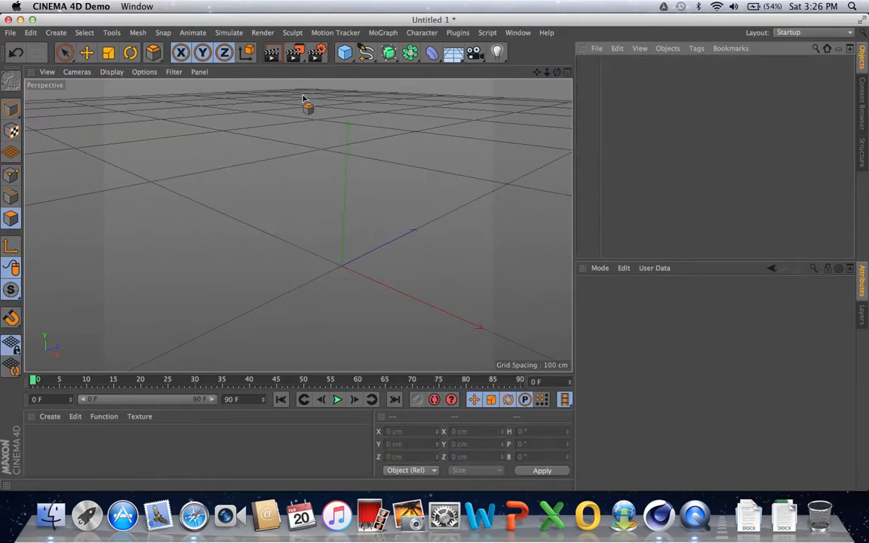
left_click(350, 57)
left_click(457, 69)
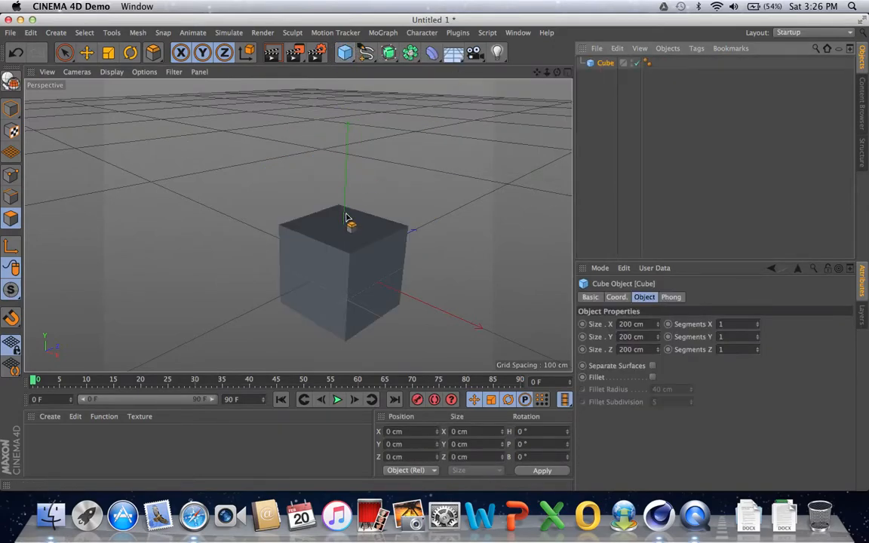
left_click(10, 80)
- Move the whole cube up along the Y axis to about 172.6 cm
left_click(86, 51)
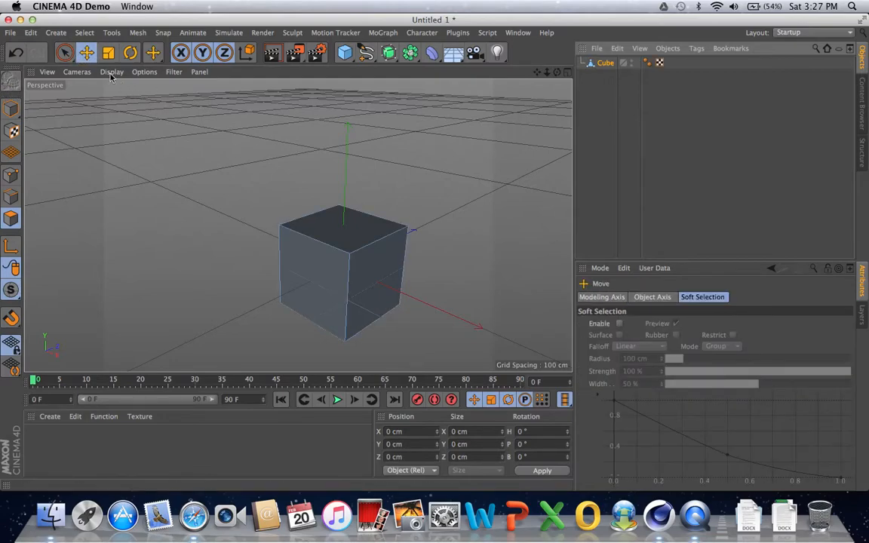
left_click(11, 108)
left_click_drag(344, 194, 345, 128)
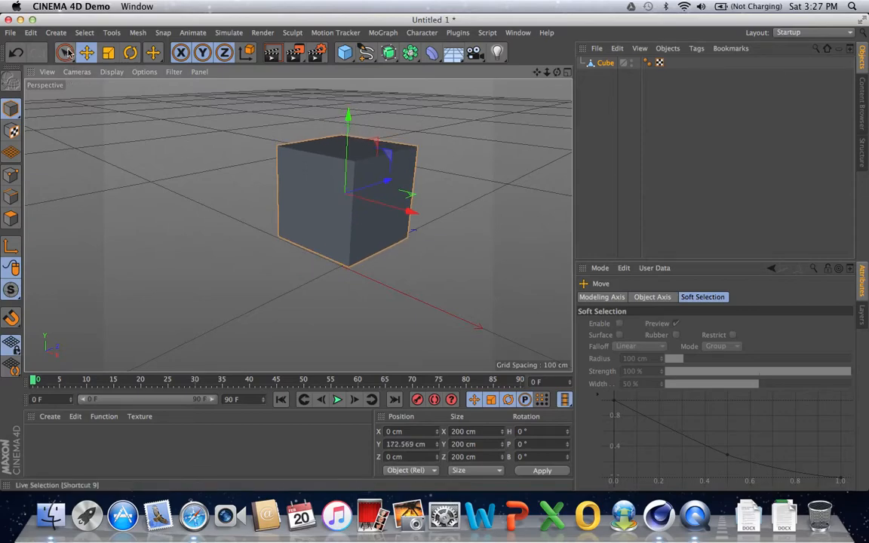
- Select all the faces of the cube in Polygon mode
left_click(65, 51)
left_click(11, 218)
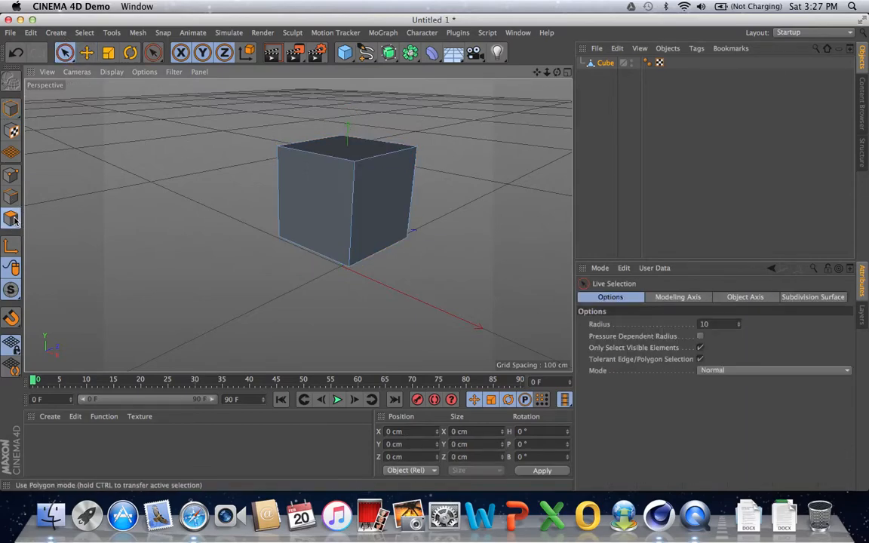
key("super+a")
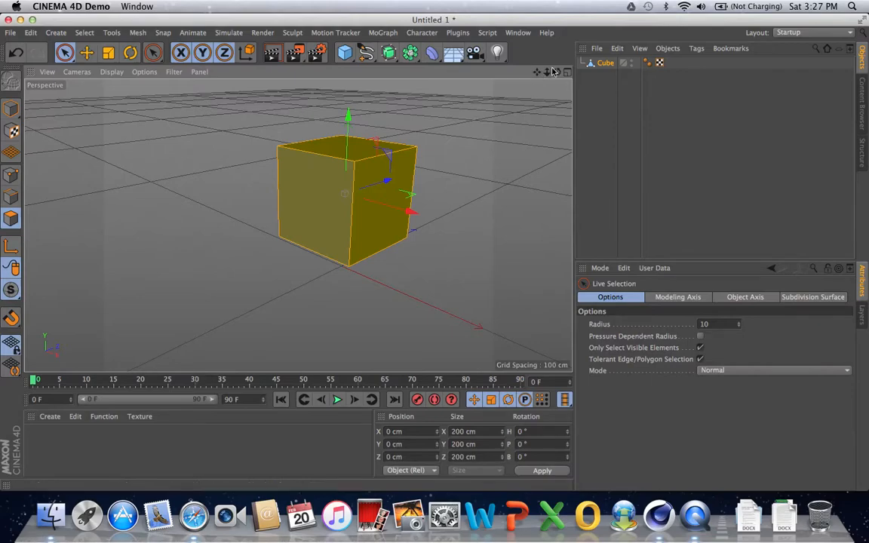
- Matrix Extrude all the cube's faces in 8 steps with a Z move of about 88.9 cm
left_click_drag(556, 72, 480, 74)
mouse_move(556, 72)
left_mouse_down()
mouse_move(565, 66)
mouse_move(546, 71)
left_mouse_up()
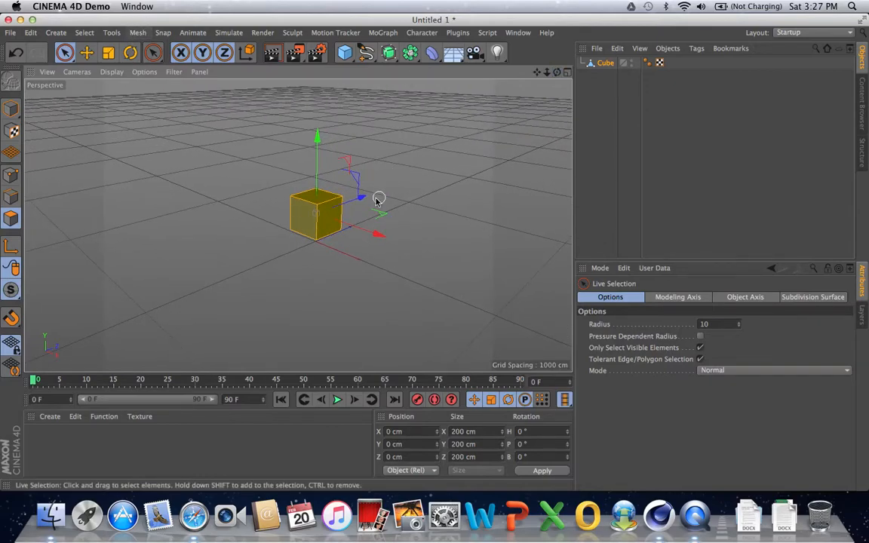
left_click(139, 34)
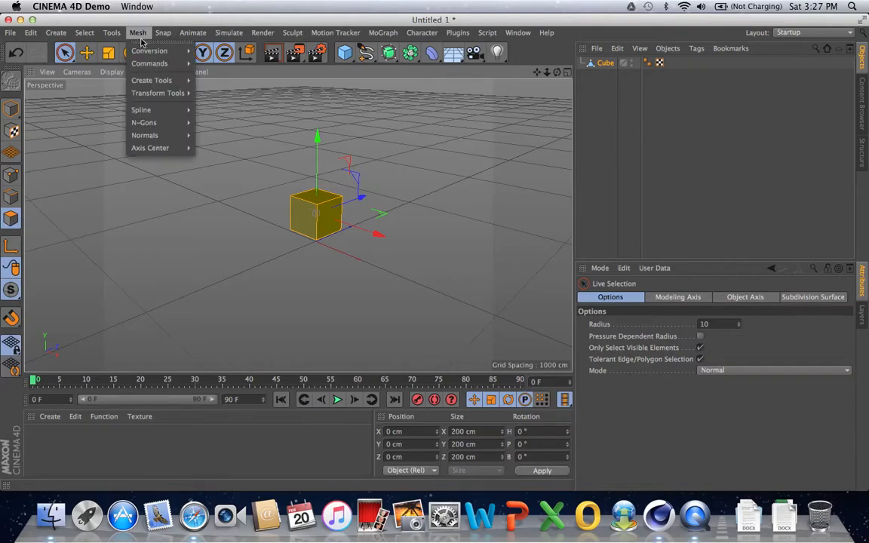
mouse_move(154, 79)
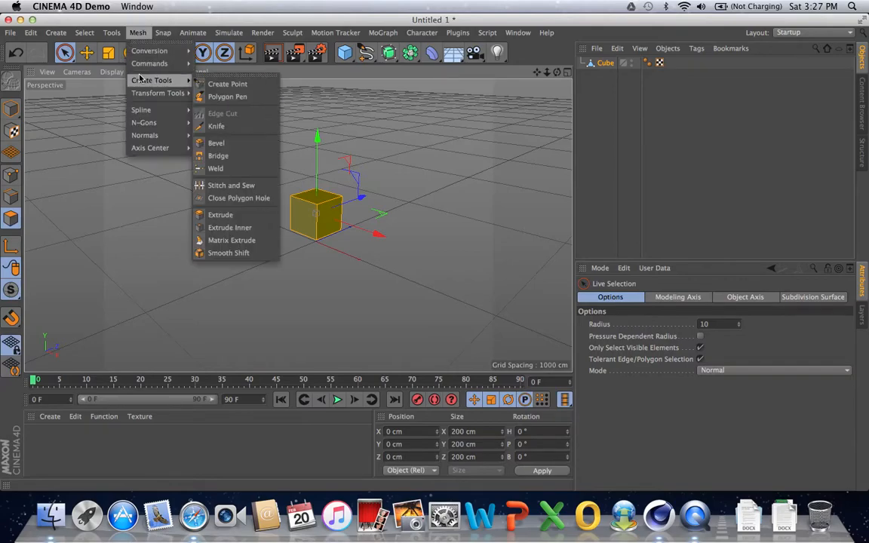
left_click(227, 242)
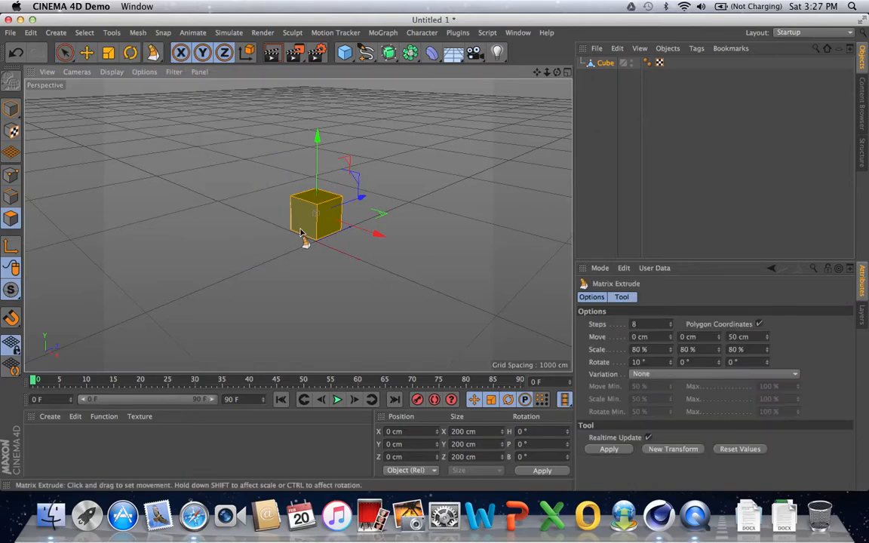
left_click_drag(322, 227, 358, 227)
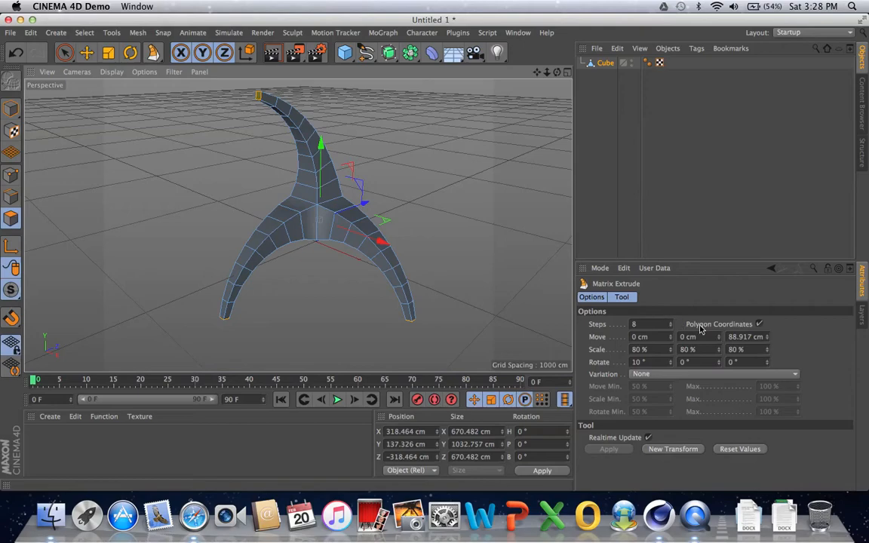
- Try the matrix extrusion with Polygon Coordinates off and turn the option back on
left_click(759, 325)
left_click_drag(324, 223, 411, 186)
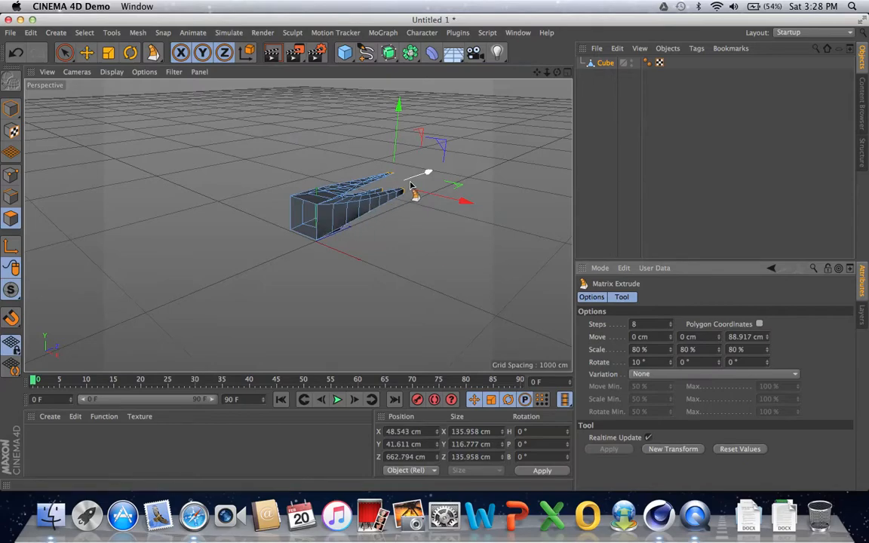
left_click(759, 324)
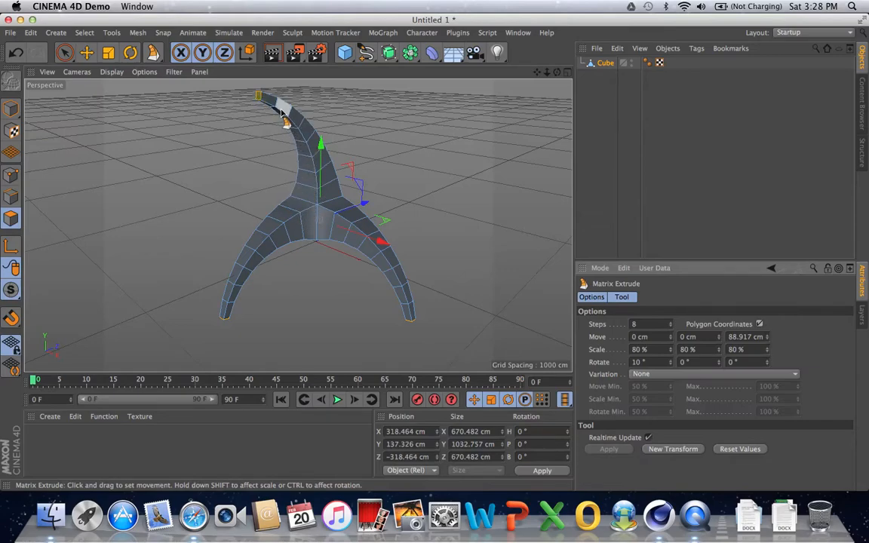
- Try the matrix extrusion with only 3 steps and restore it to 8 steps
left_click(670, 326)
left_click(671, 327)
left_click(670, 326)
left_click(670, 327)
left_click(670, 327)
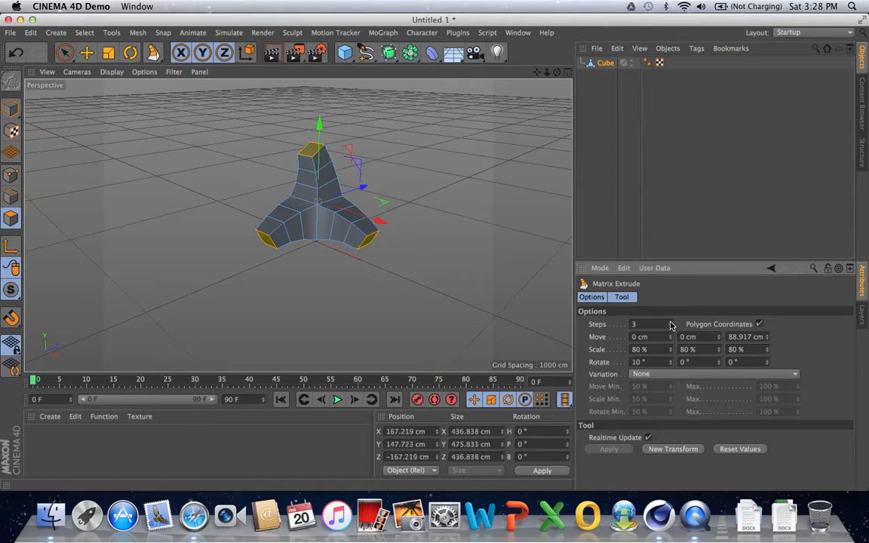
left_click(670, 323)
left_click(670, 323)
left_click(670, 323)
left_click(670, 322)
left_click(671, 323)
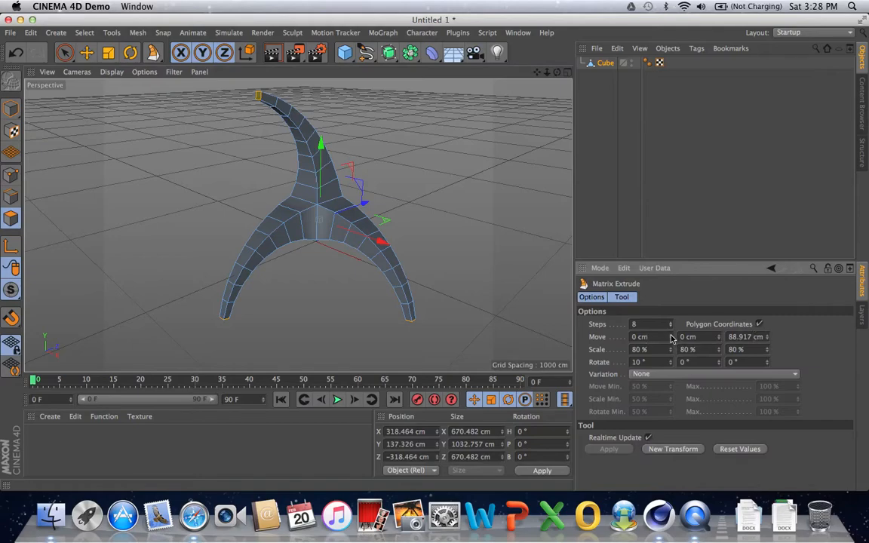
- Try different X and Y moves, restore both to 0 cm, and set the Z move to about 93.9 cm
left_click_drag(671, 338, 671, 340)
left_click_drag(720, 339, 768, 344)
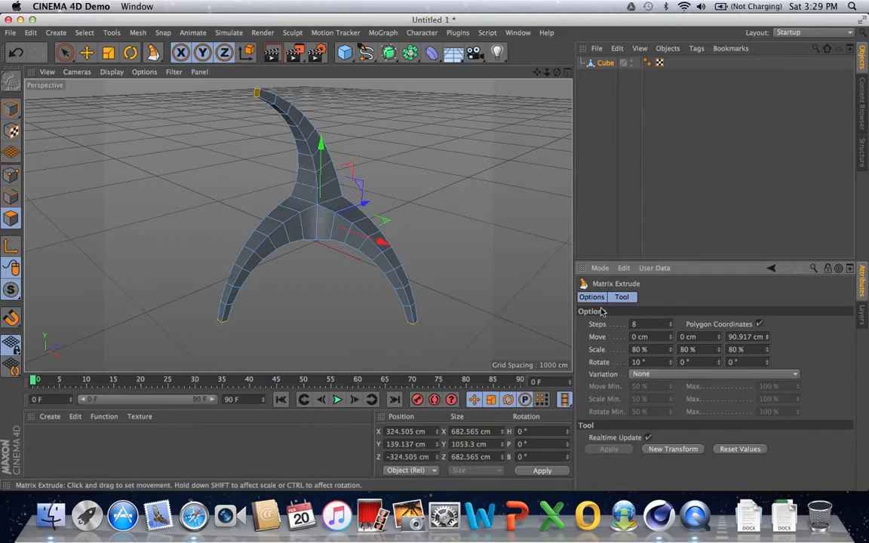
left_click_drag(768, 338, 767, 337)
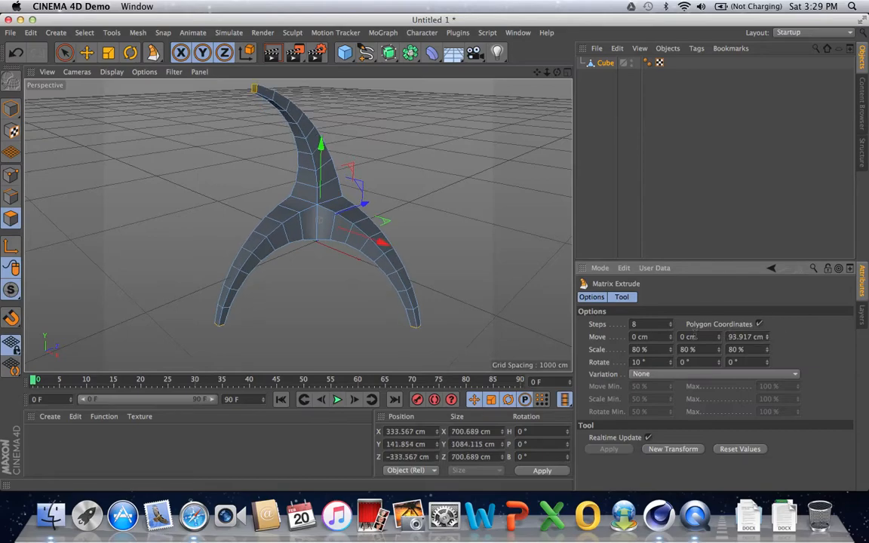
- Vary the X and Y scale of the matrix extrusion and restore both to 80%
left_click_drag(540, 75, 558, 99)
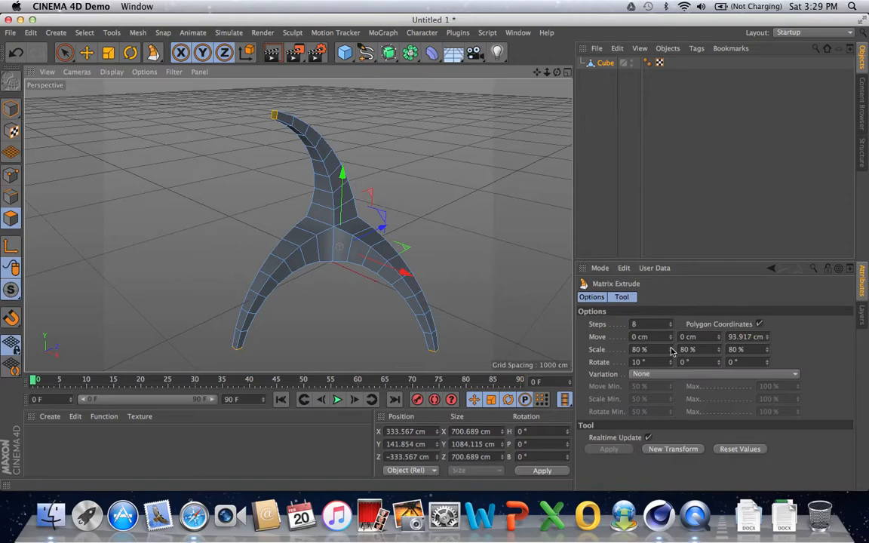
left_click_drag(672, 350, 671, 358)
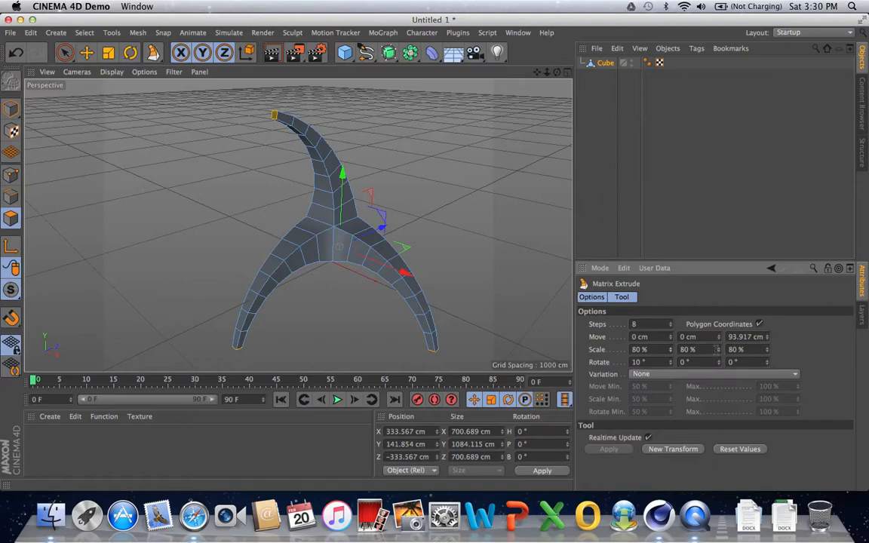
left_click_drag(718, 352, 719, 355)
left_click(719, 353)
left_click(719, 352)
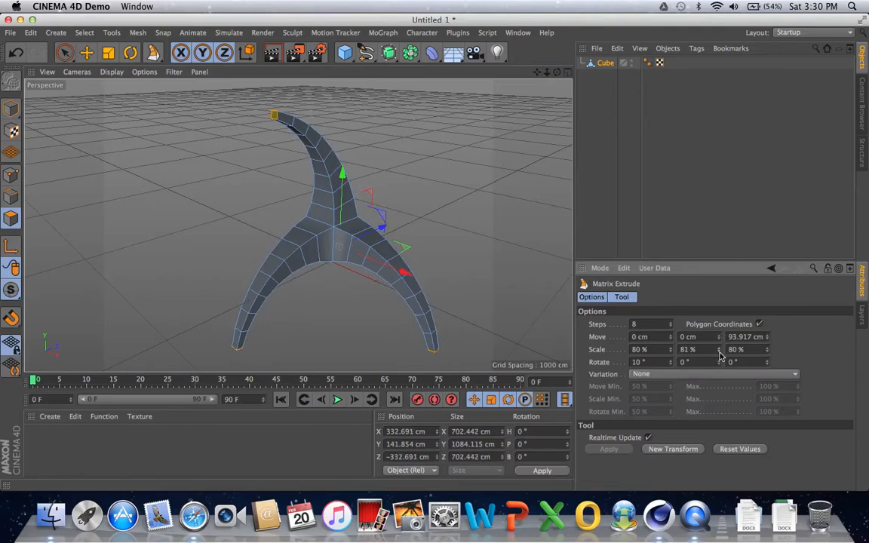
left_click(719, 351)
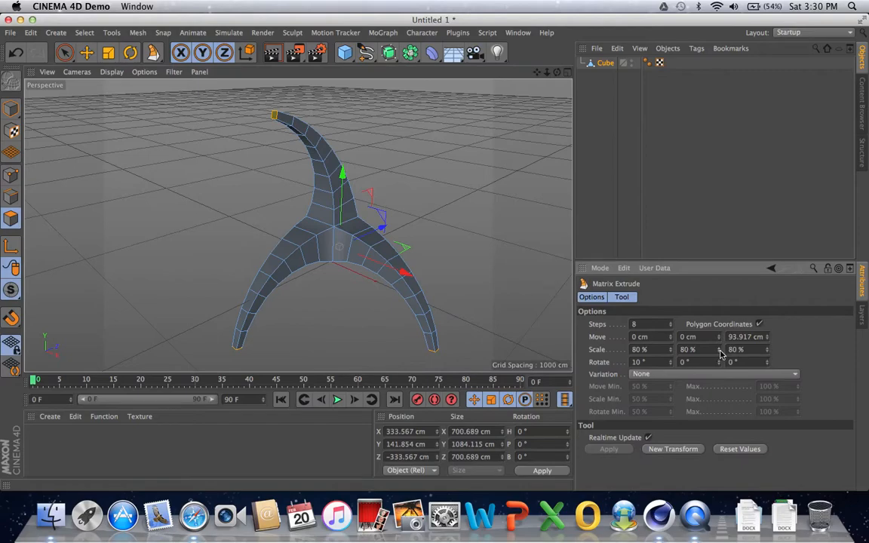
- Try a Z scale of 87% for the matrix extrusion and lower it back to 82%
left_click(767, 348)
left_click(767, 352)
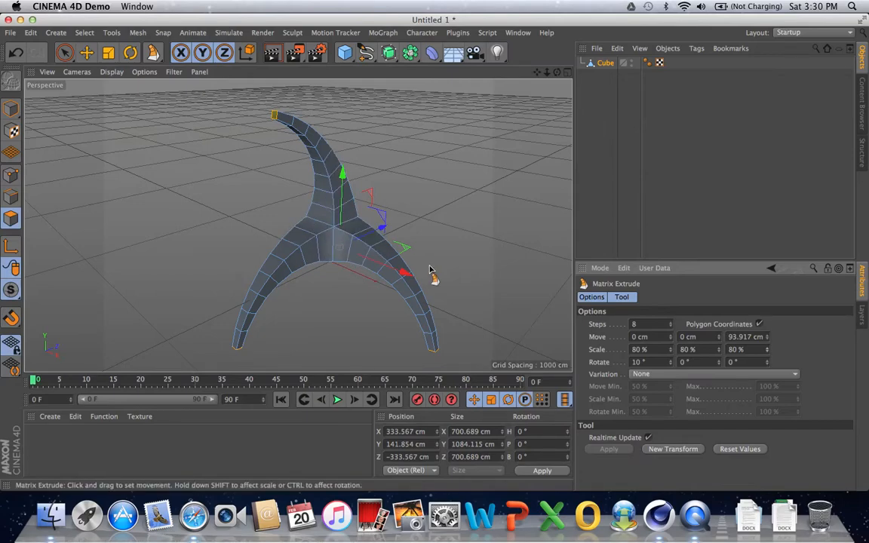
left_click(768, 349)
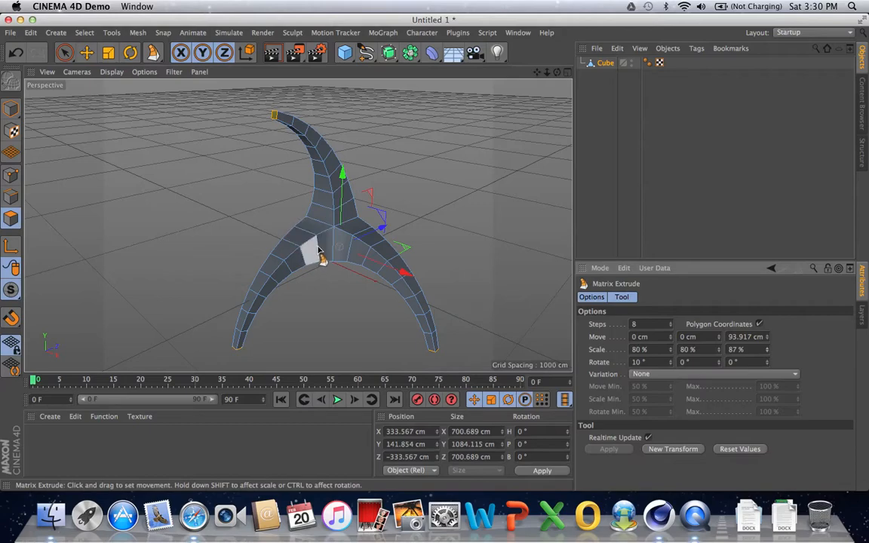
left_click(767, 352)
left_click(767, 352)
left_click(768, 352)
left_click(768, 352)
left_click(767, 353)
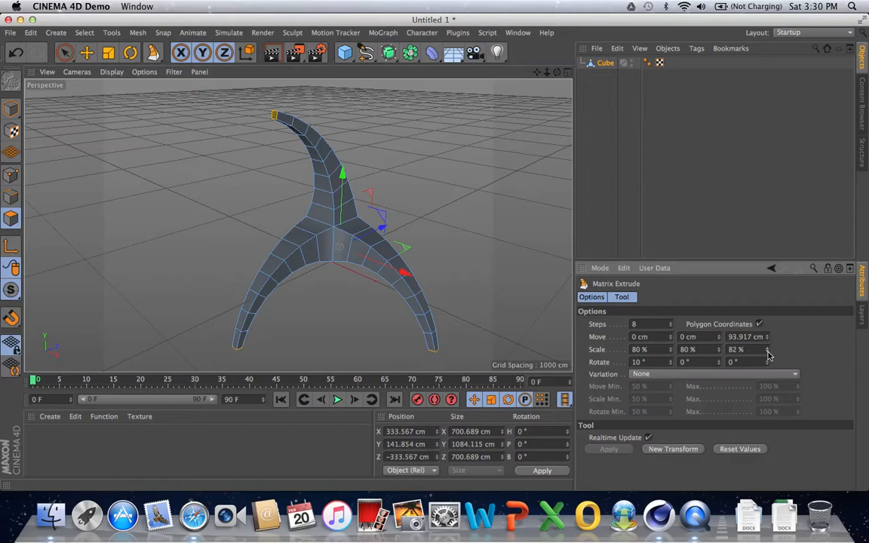
- Raise the X scale of the matrix extrusion by a few percent and restore it to 80%
left_click(671, 349)
left_click(671, 348)
left_click(671, 348)
left_click(671, 348)
left_click(671, 348)
left_click(670, 352)
left_click(670, 352)
left_click(671, 352)
left_click(670, 352)
left_click(670, 352)
- Vary the Y scale of the matrix extrusion by small amounts and restore it to 80%
left_click(718, 349)
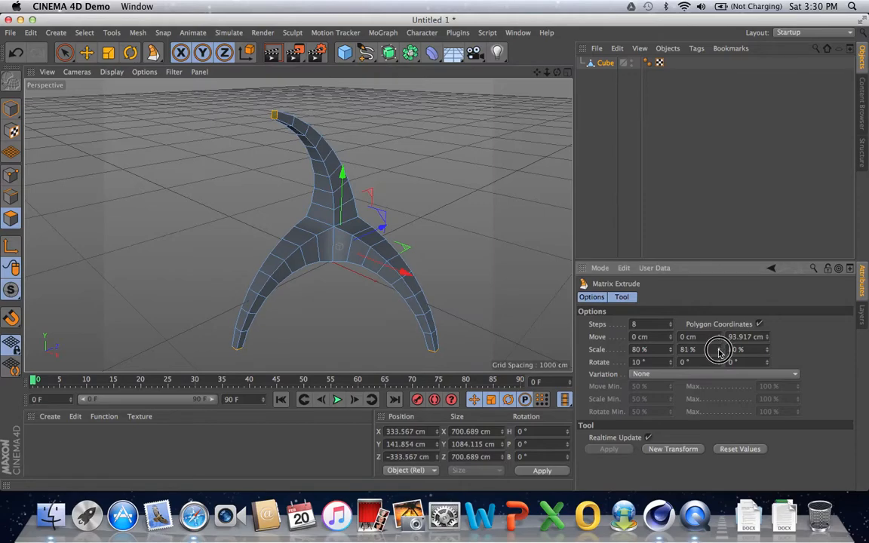
left_click(718, 353)
left_click(718, 354)
left_click(718, 354)
left_click(718, 353)
left_click(717, 353)
left_click(718, 354)
left_click(718, 354)
left_click(718, 354)
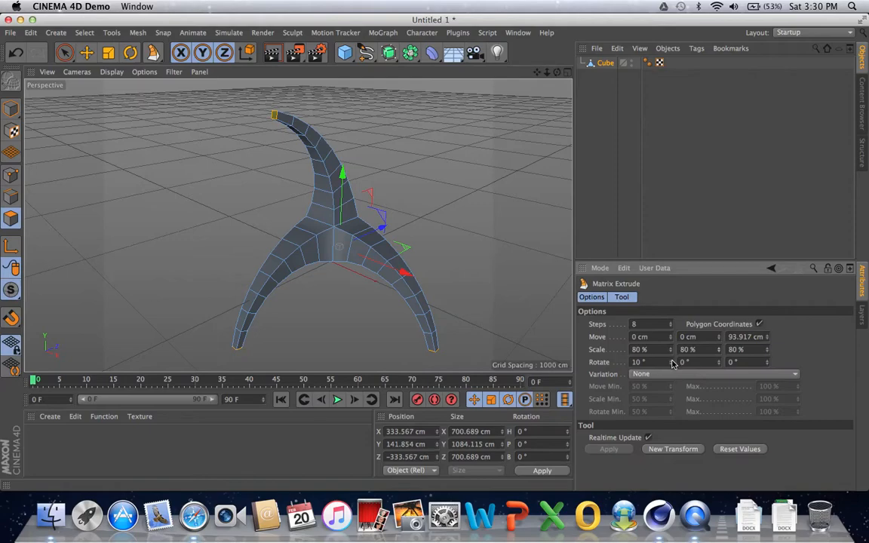
- Try different first and second rotation values, restoring them to 10° and 0°
left_click_drag(671, 362, 670, 356)
left_click_drag(719, 364, 720, 364)
left_click(720, 364)
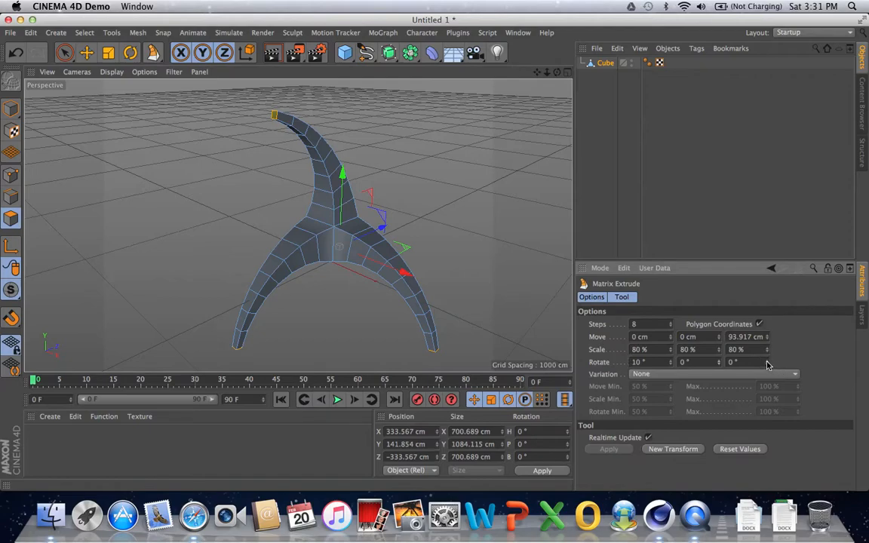
- Twist the matrix extrusion with a third rotation value of 46° and restore it to 0°
left_click_drag(767, 365, 767, 362)
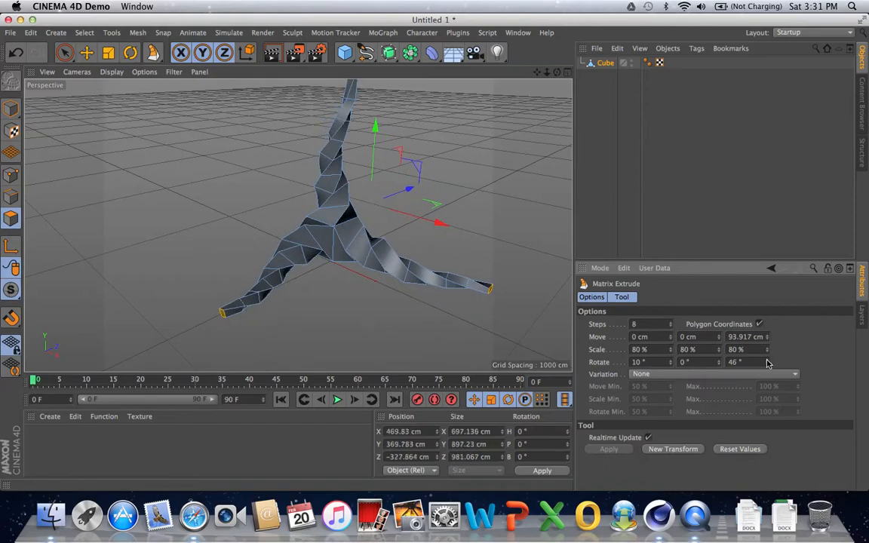
left_click_drag(537, 72, 302, 224)
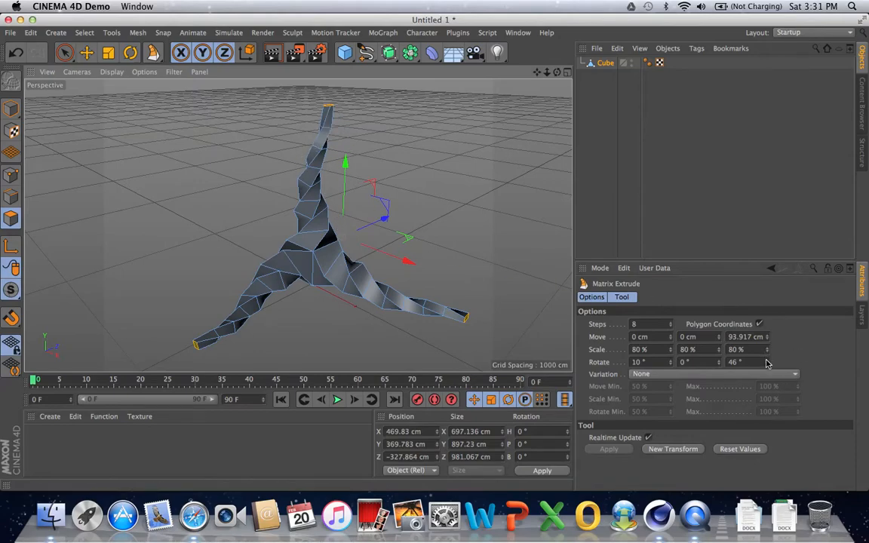
left_click_drag(767, 367, 767, 366)
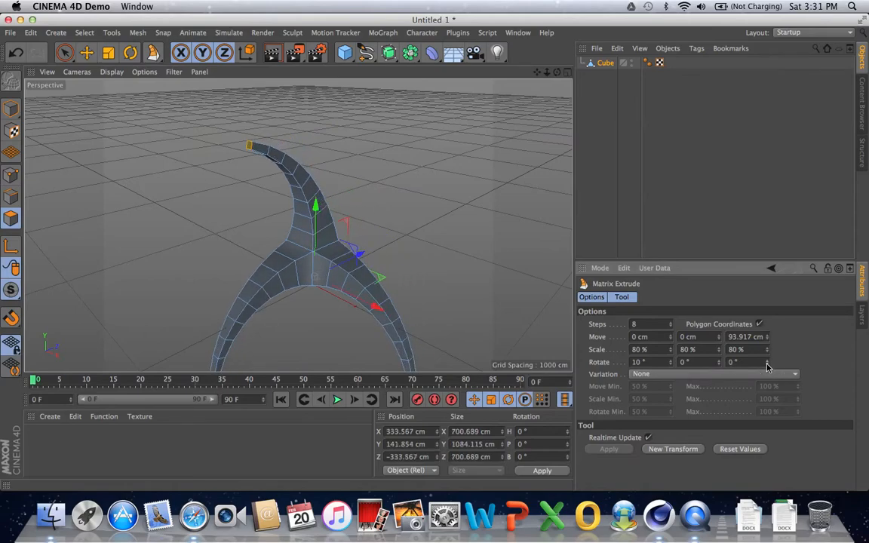
mouse_move(536, 72)
left_mouse_down()
mouse_move(298, 225)
mouse_move(531, 75)
left_mouse_up()
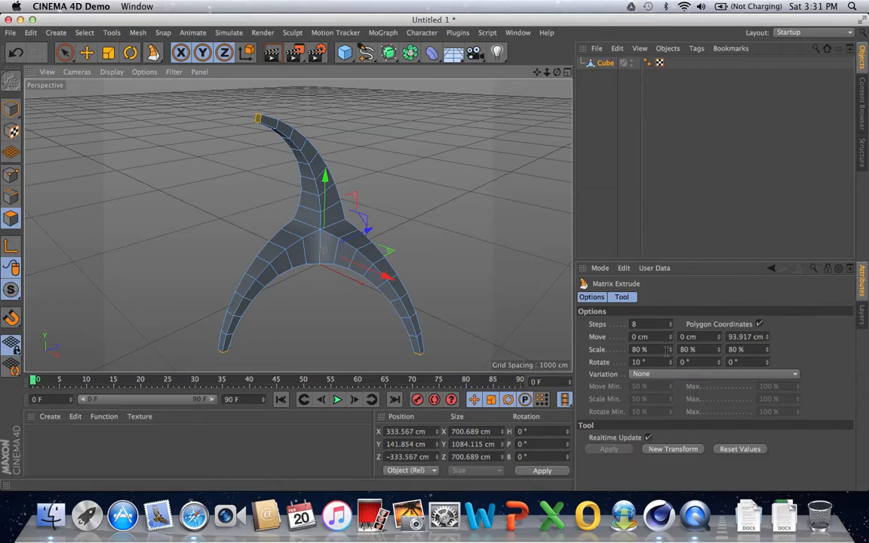